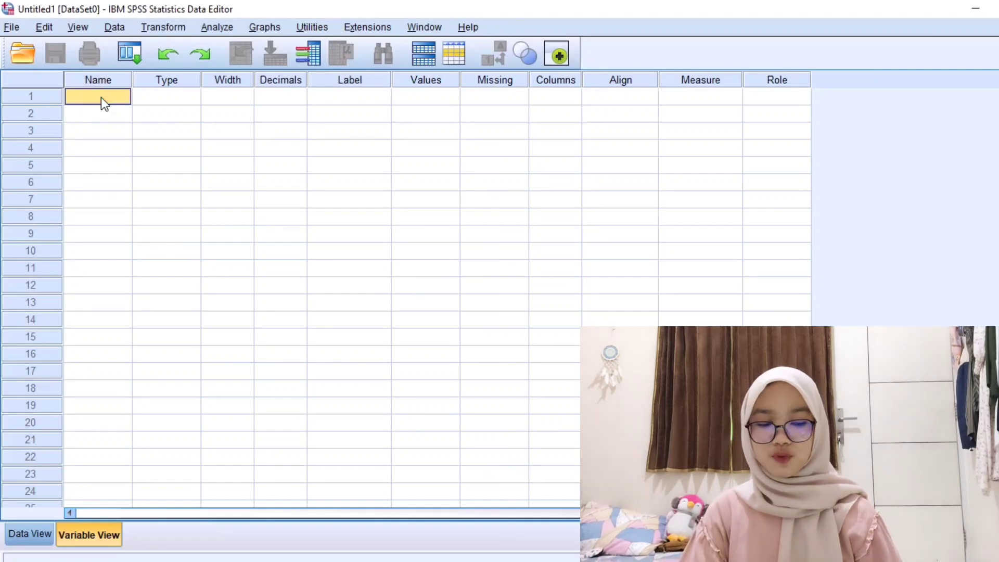
- Create two variables named NILAI and PUPUK in the first two rows of the variable list
left_click(103, 98)
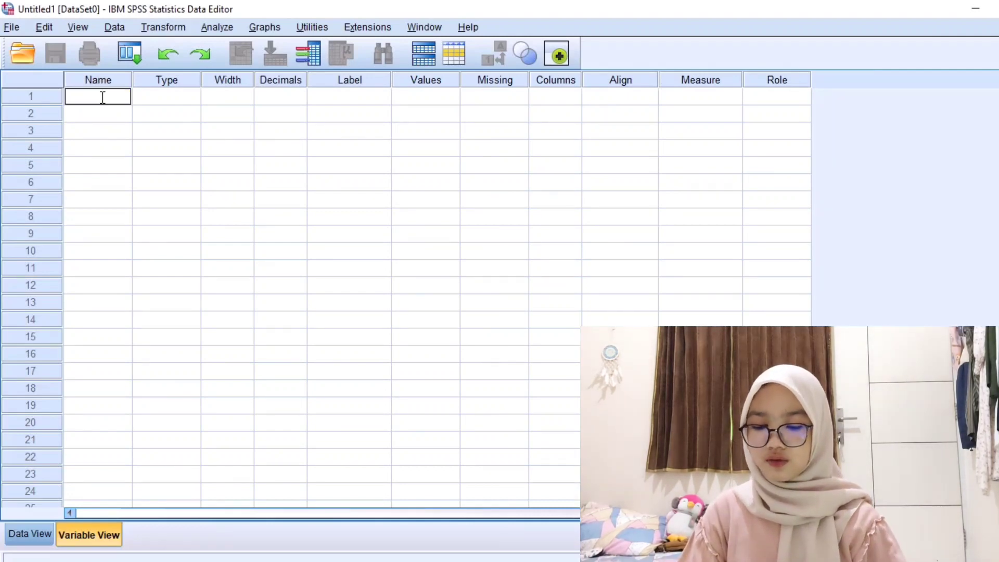
type("NILAI")
key("Return")
type("PU")
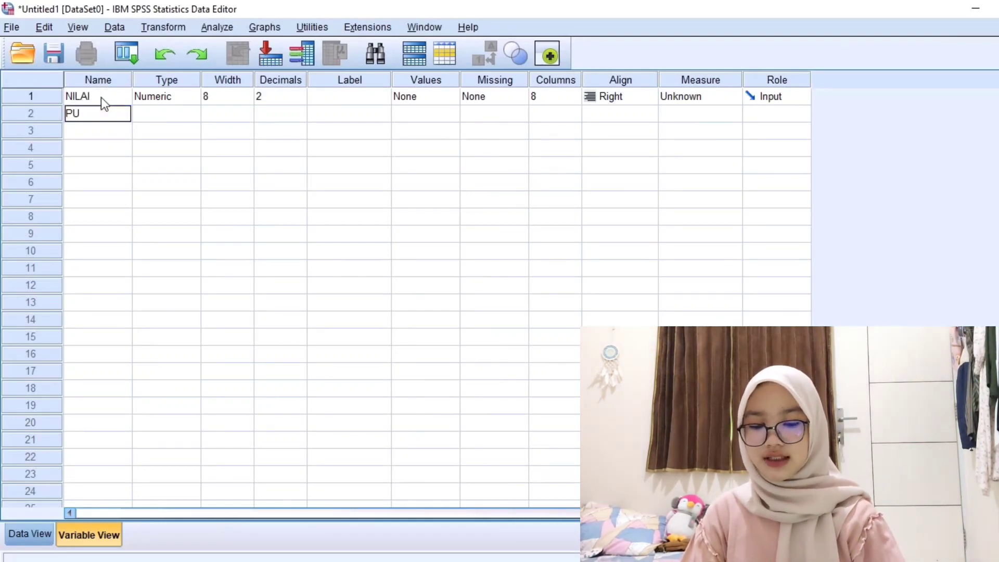
key("Return")
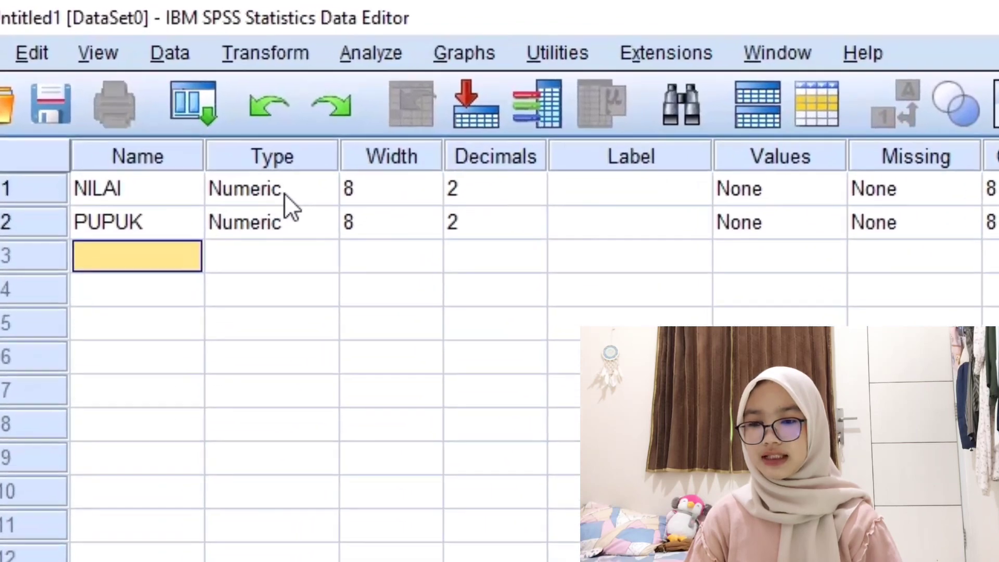
- Set the variable type of PUPUK to String
left_click(281, 188)
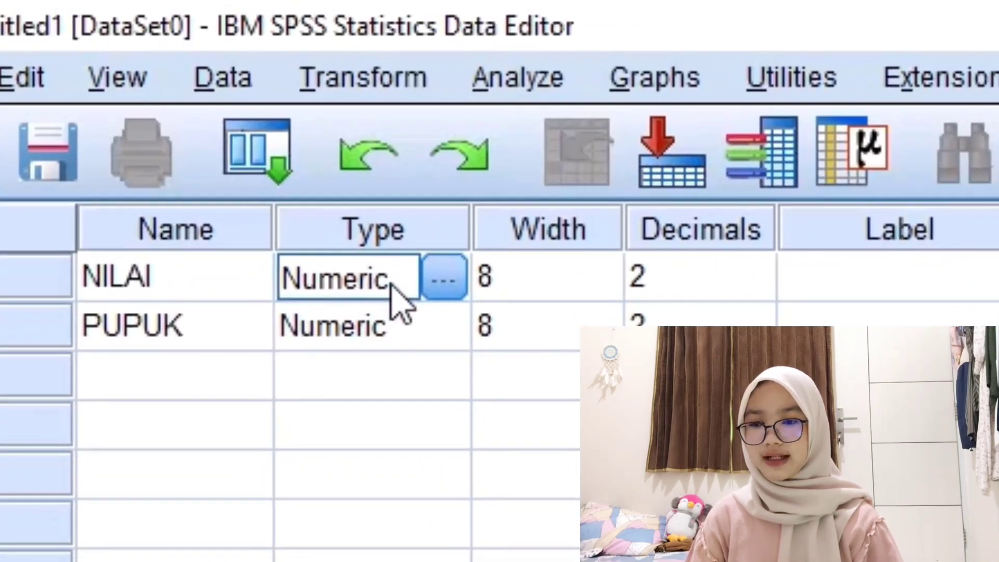
left_click(440, 331)
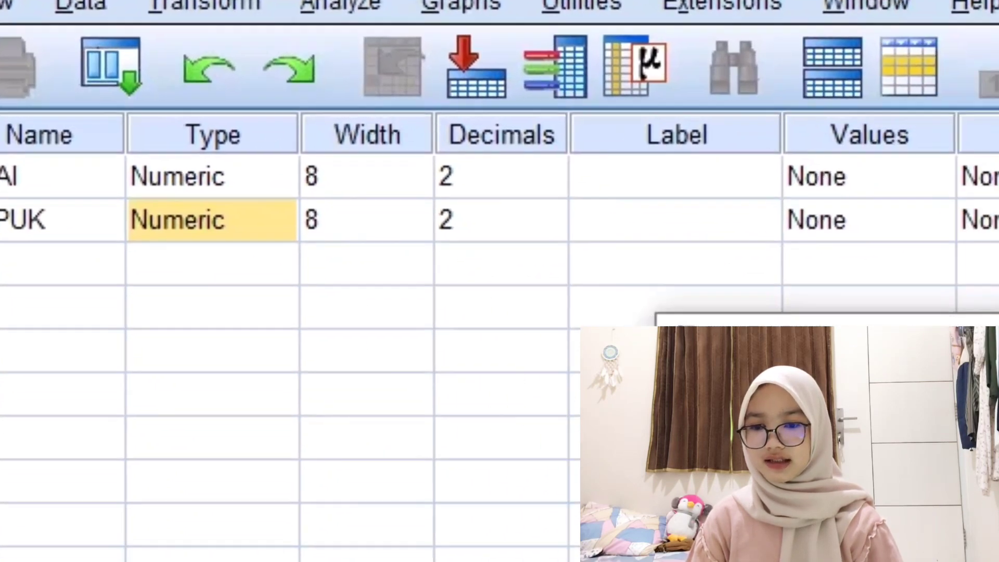
left_click(456, 327)
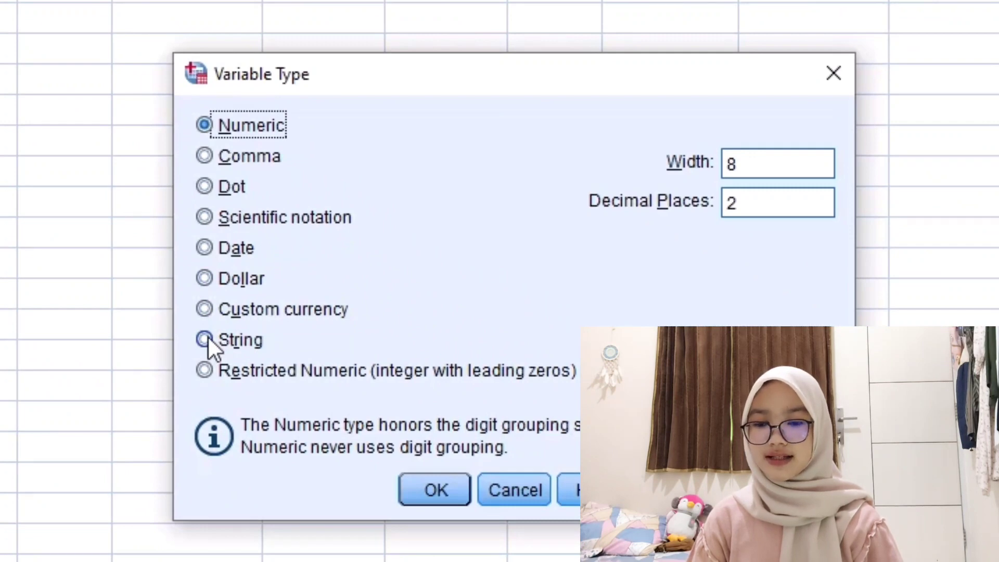
left_click(205, 340)
left_click(416, 489)
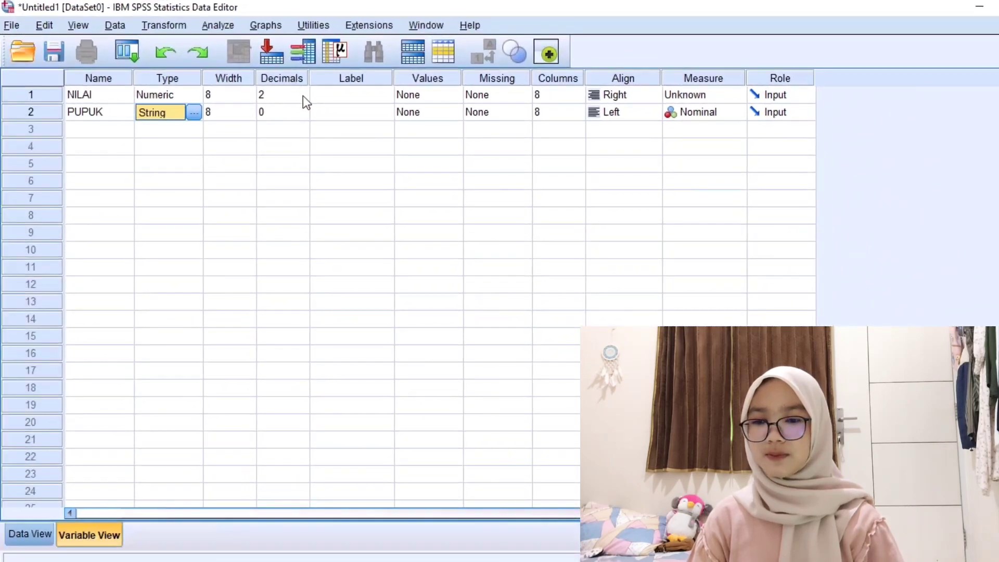
- Reduce the number of decimals for NILAI to 0
left_click(265, 66)
left_click(264, 63)
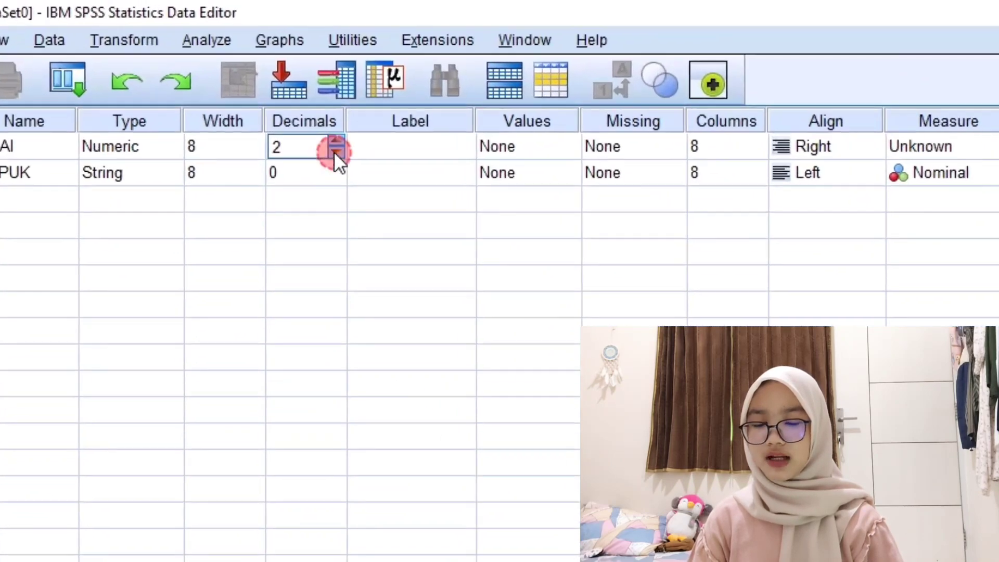
left_click(332, 148)
left_click(331, 147)
left_click(332, 147)
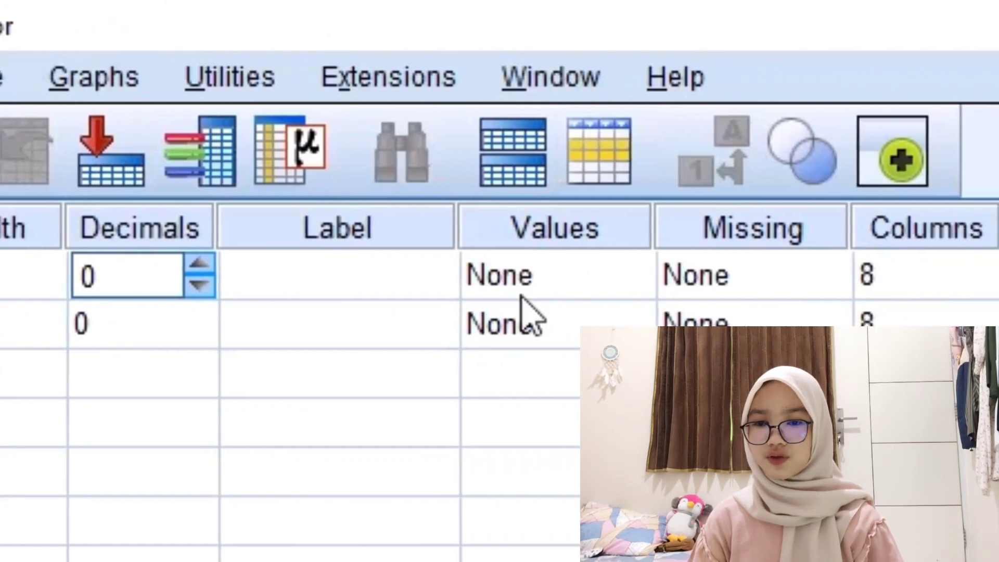
- Define value labels for PUPUK, with 1 as "A" and 2 as "B"
left_click(381, 324)
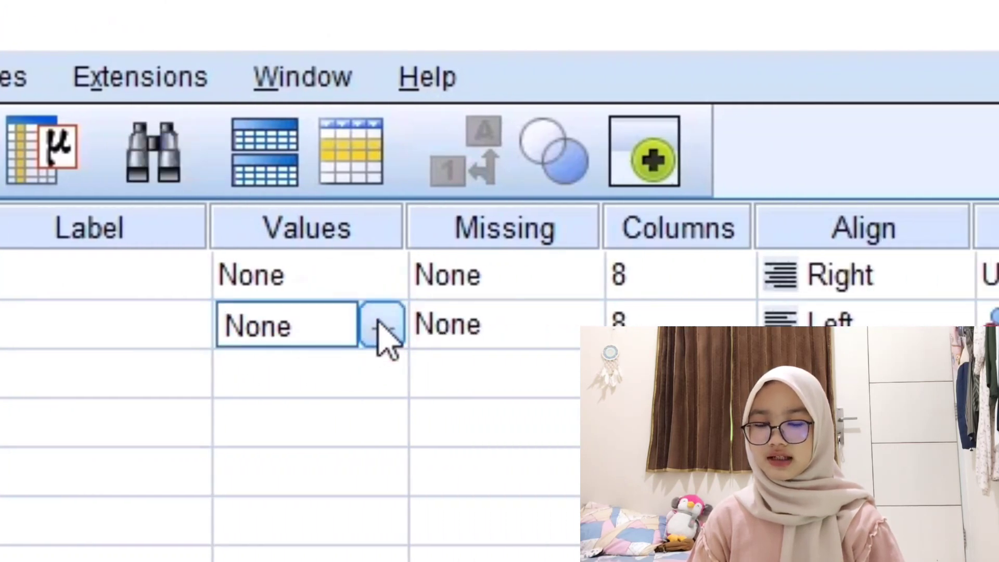
left_click(382, 325)
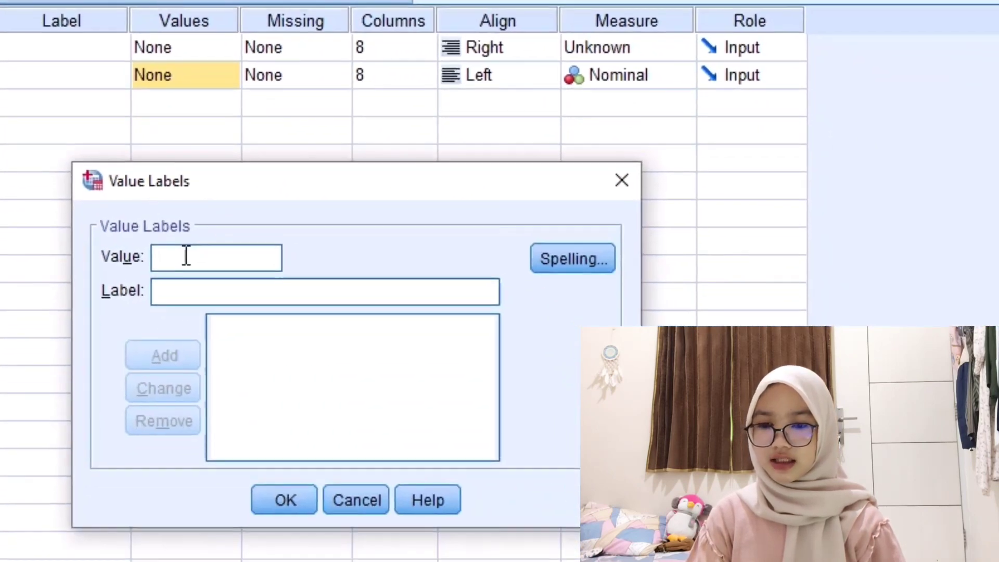
type("1")
left_click(186, 285)
type("A")
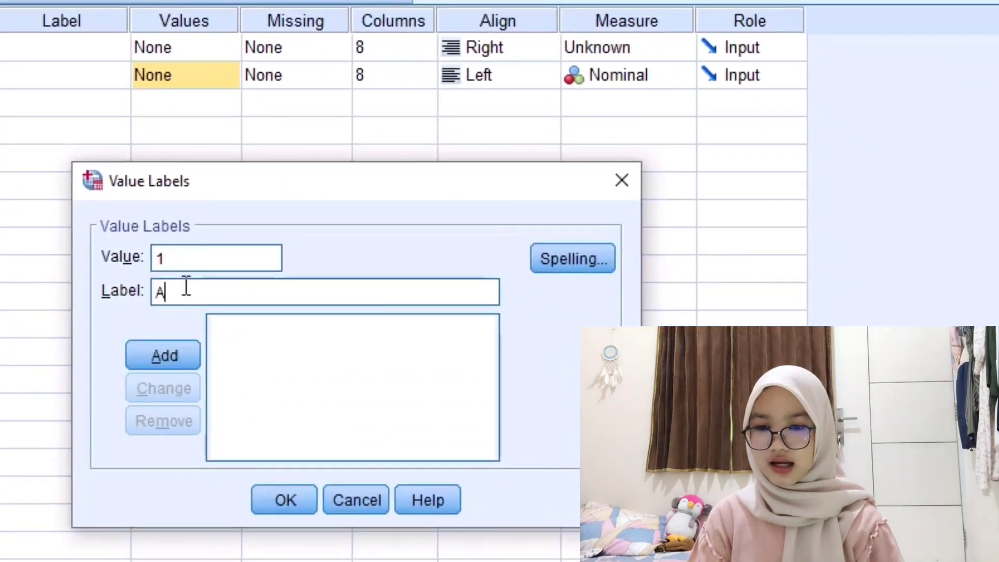
left_click(171, 355)
type("2")
left_click(181, 292)
type("B")
left_click(156, 355)
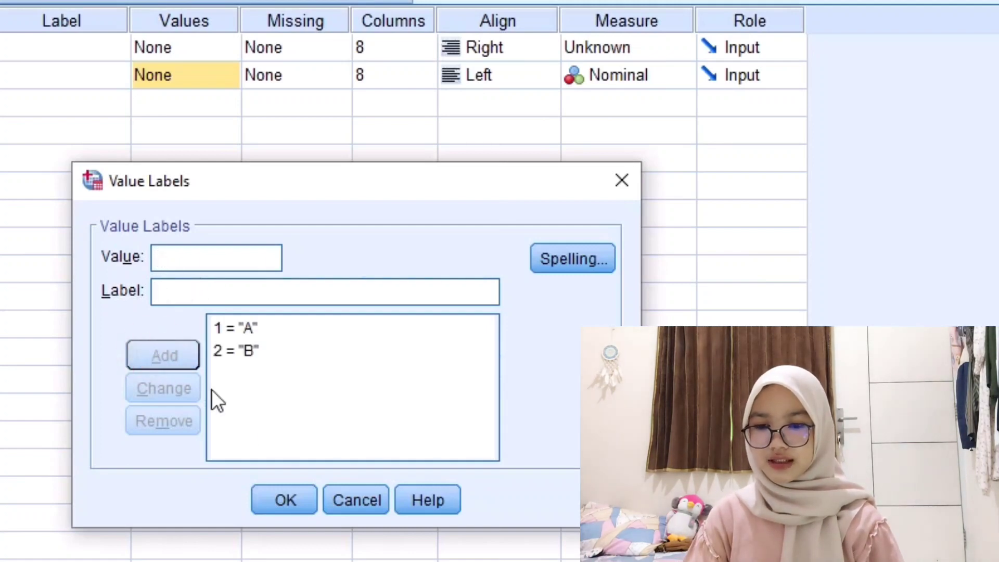
left_click(277, 492)
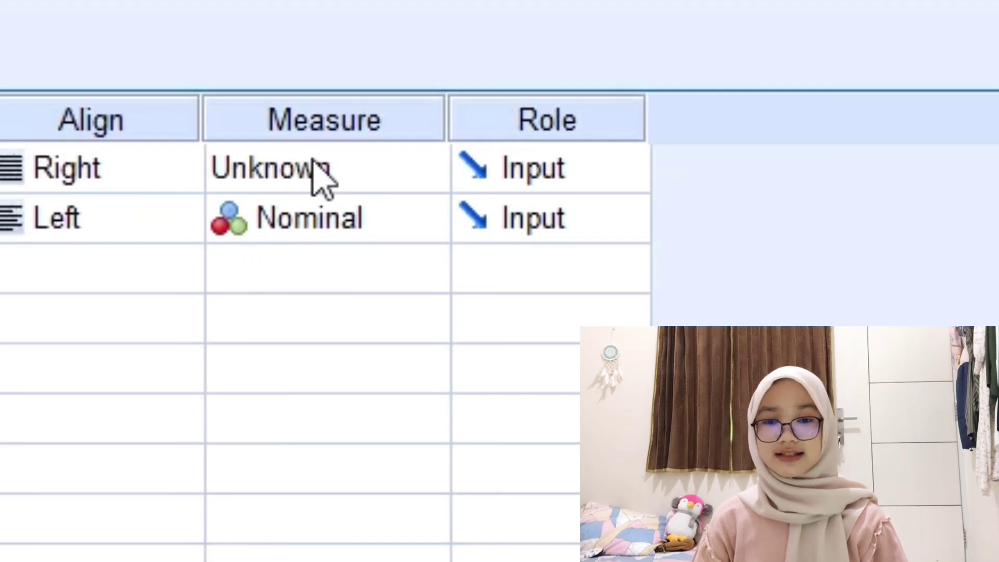
- Set the measurement level of NILAI to Scale and keep PUPUK as Nominal
left_click(313, 160)
left_click(319, 214)
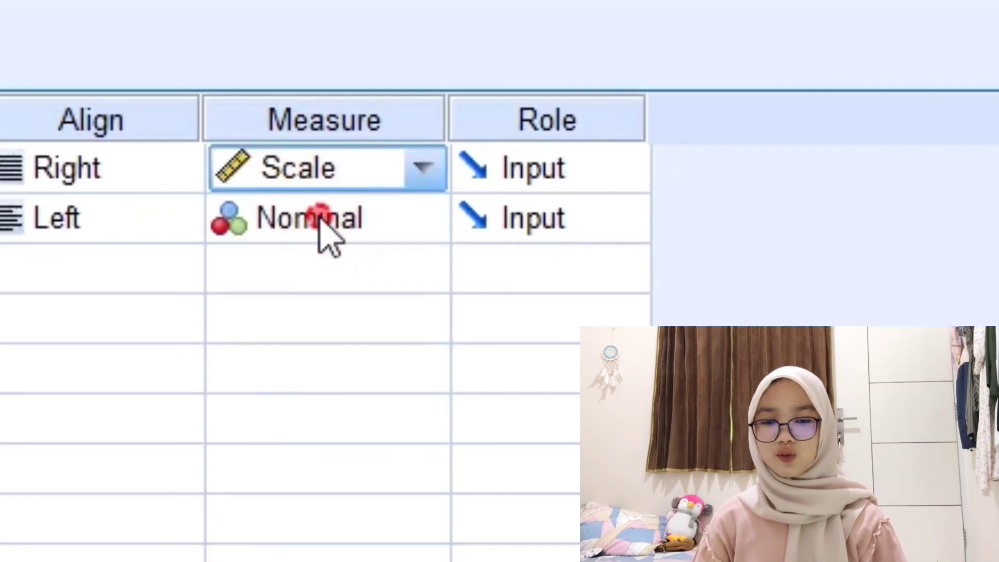
left_click(319, 216)
left_click(321, 221)
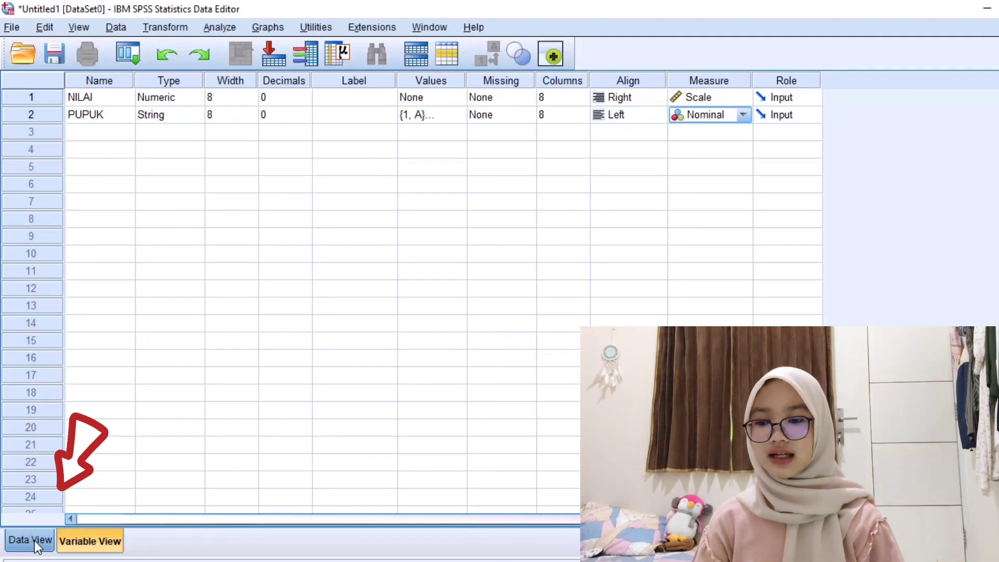
- Examine the NILAI scores and their PUPUK groups in the data view, rows 1–18 for A and 19–36 for B
left_click(34, 541)
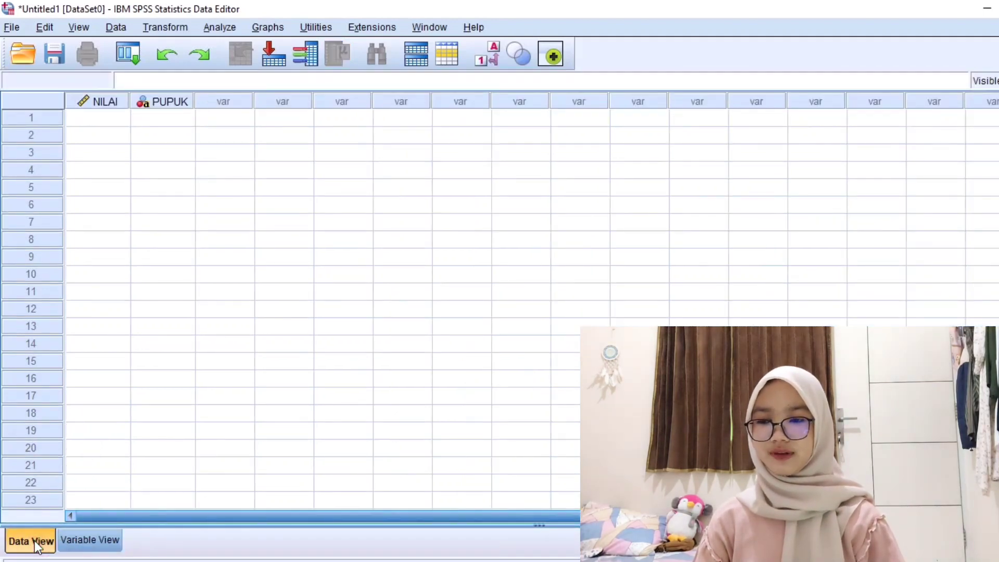
left_click(109, 123)
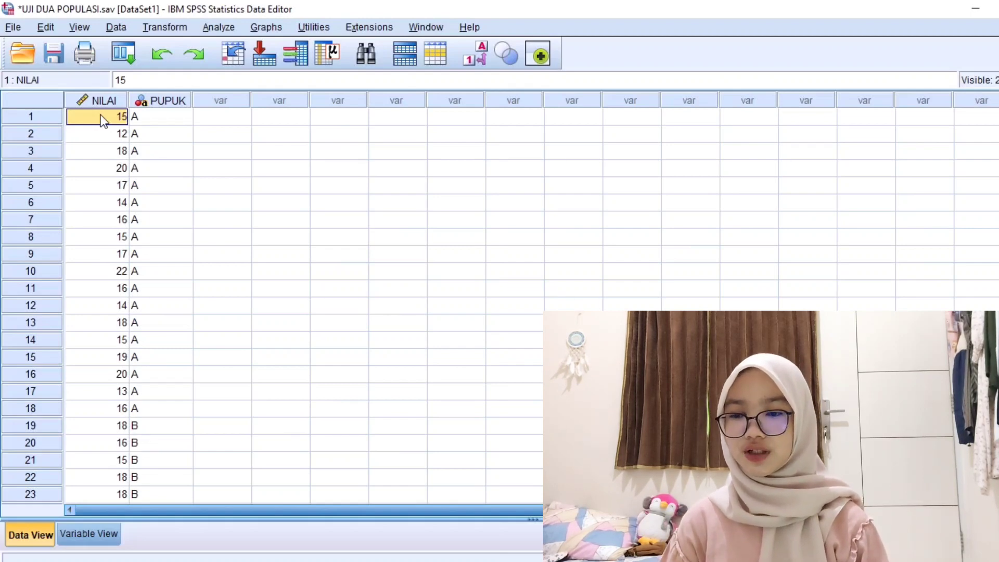
left_click_drag(103, 120, 103, 407)
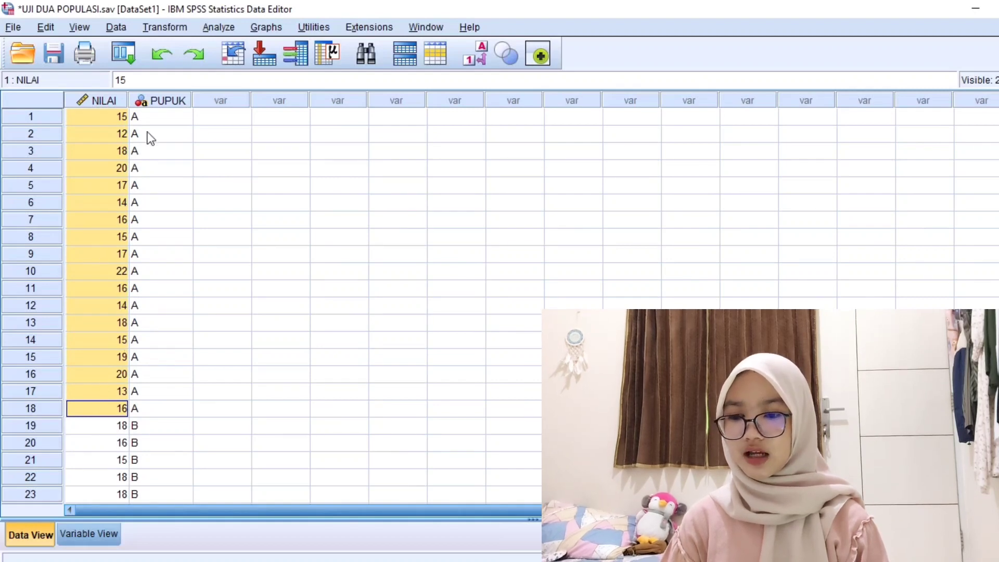
mouse_move(154, 116)
left_mouse_down()
mouse_move(165, 257)
mouse_move(157, 409)
left_mouse_up()
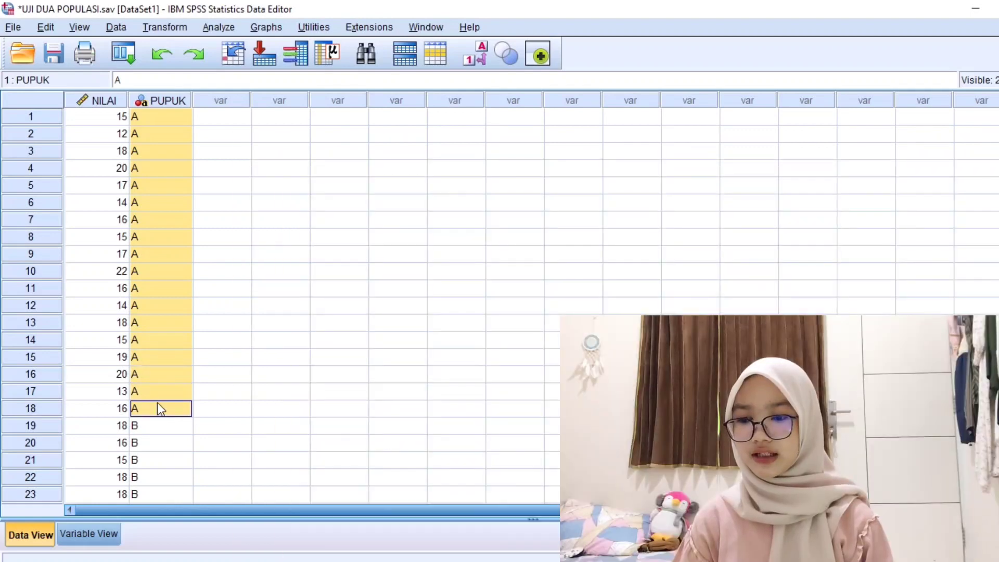
left_click(123, 429)
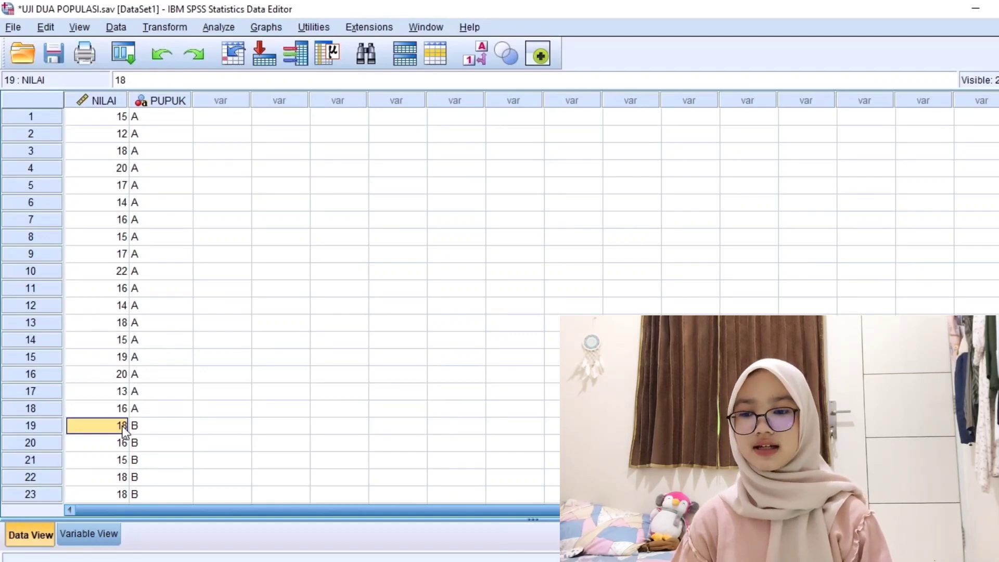
left_click_drag(124, 430, 116, 521)
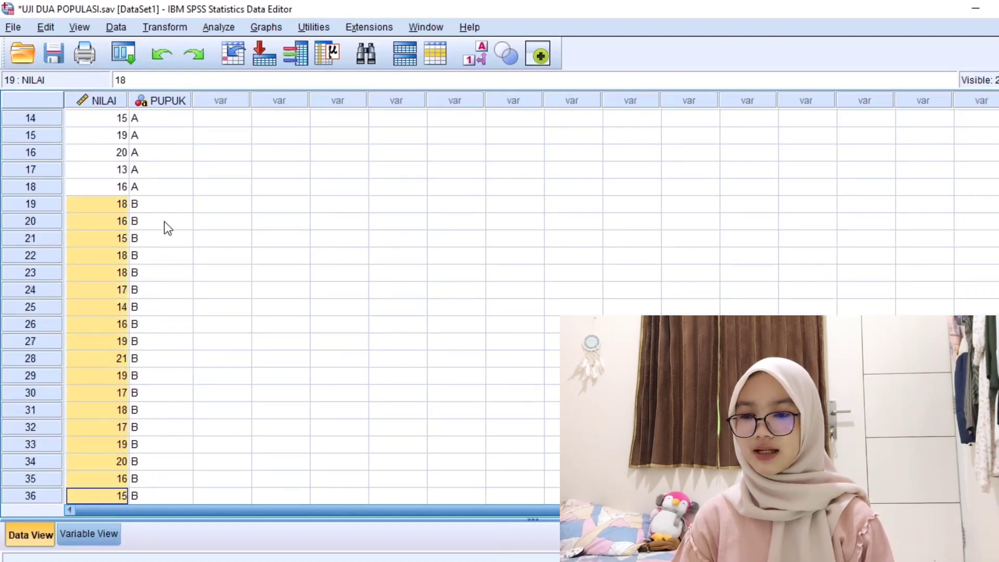
left_click(165, 203)
left_click_drag(164, 203, 169, 495)
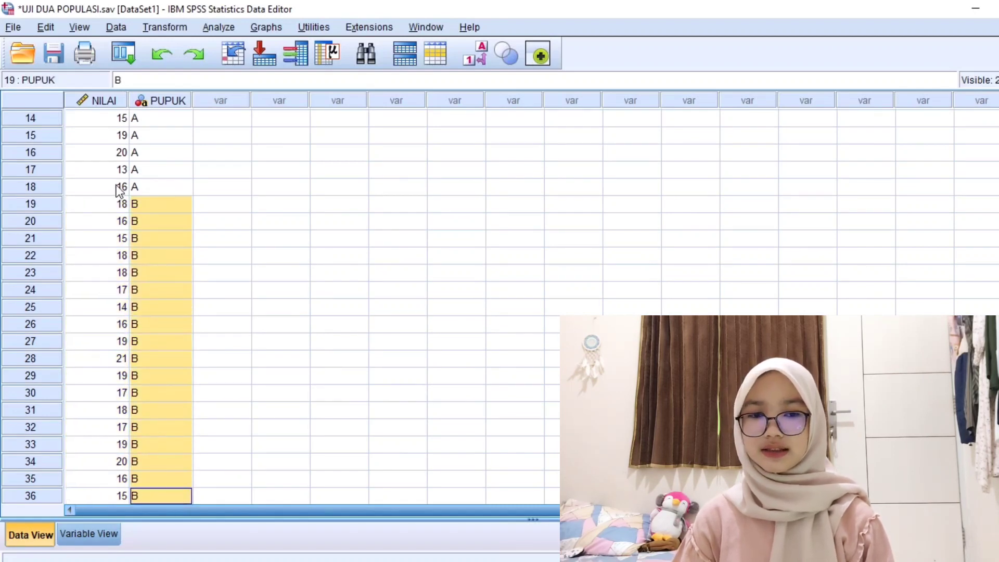
left_click_drag(118, 192, 128, 82)
left_click(114, 123)
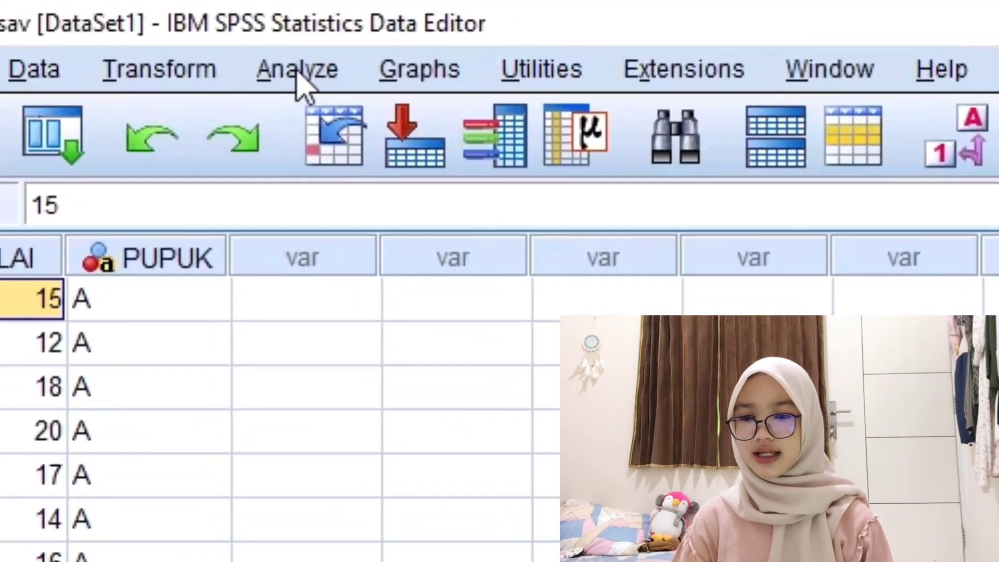
- Set up an Independent-Samples T Test with NILAI as the test variable and PUPUK as the grouping variable
left_click(287, 67)
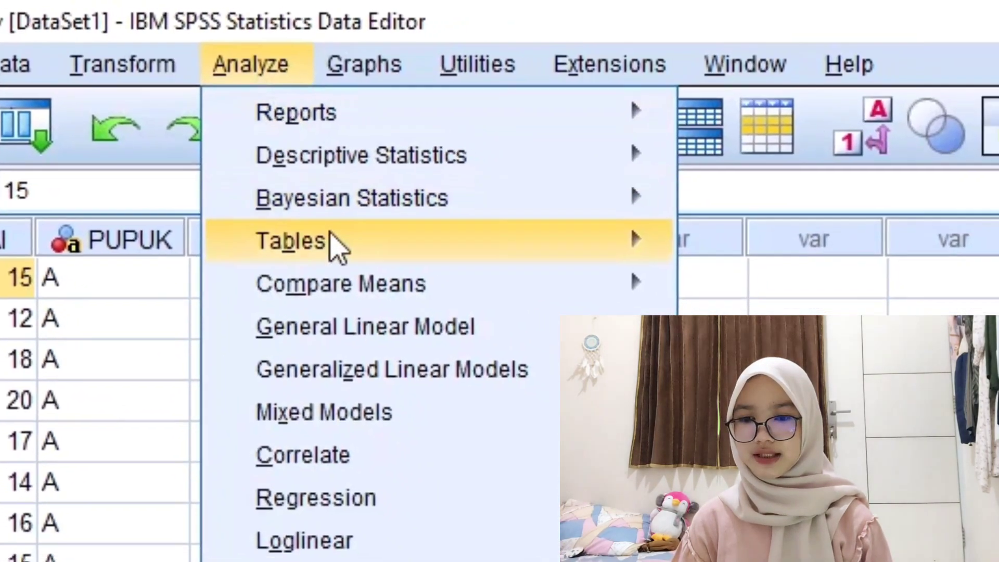
mouse_move(339, 284)
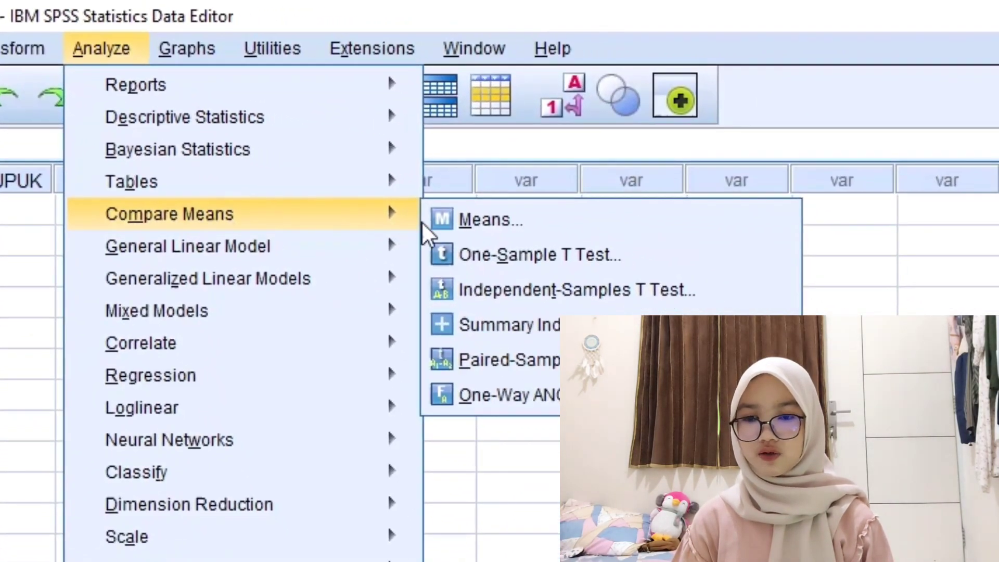
left_click(473, 289)
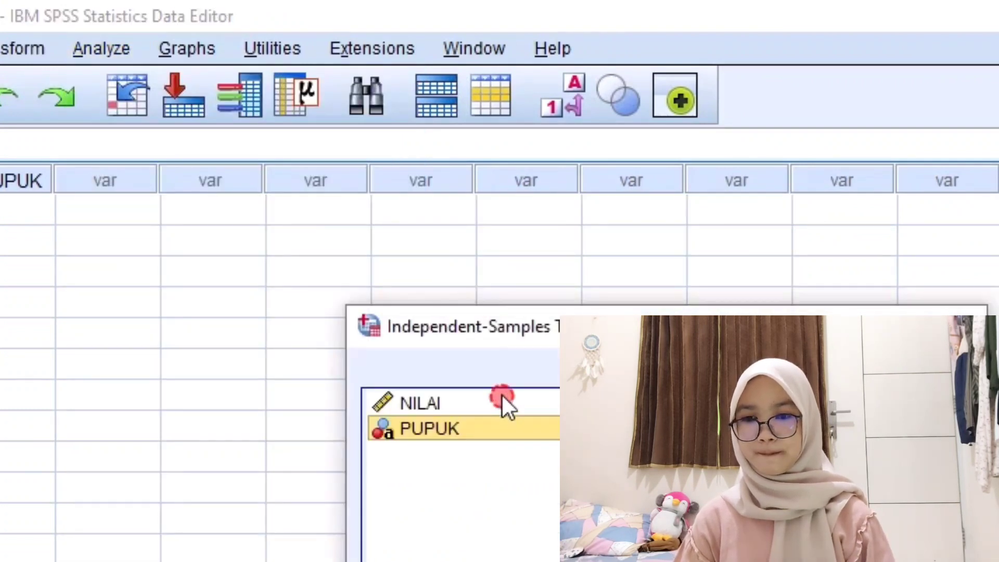
left_click(502, 400)
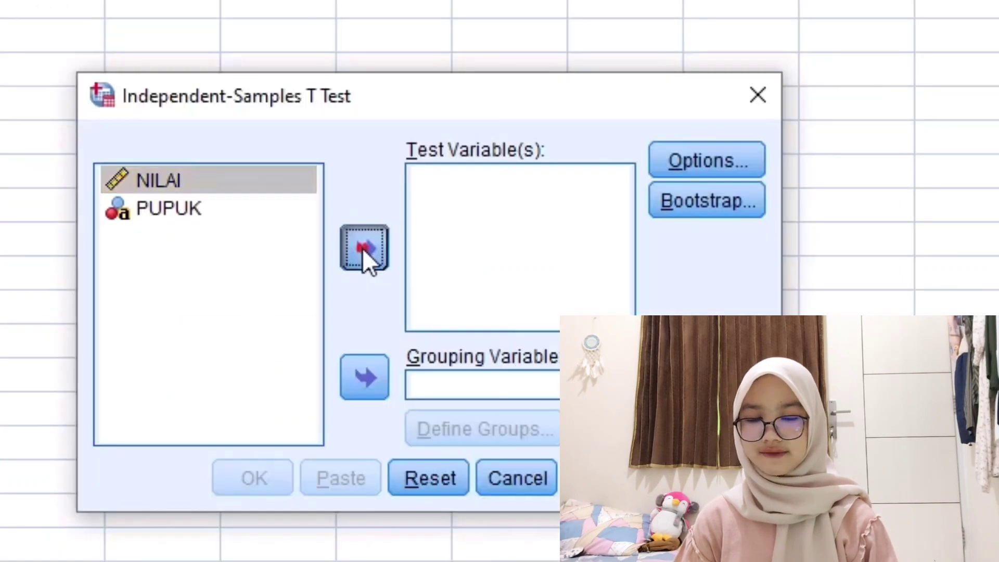
left_click(608, 464)
left_click(518, 404)
left_click(364, 393)
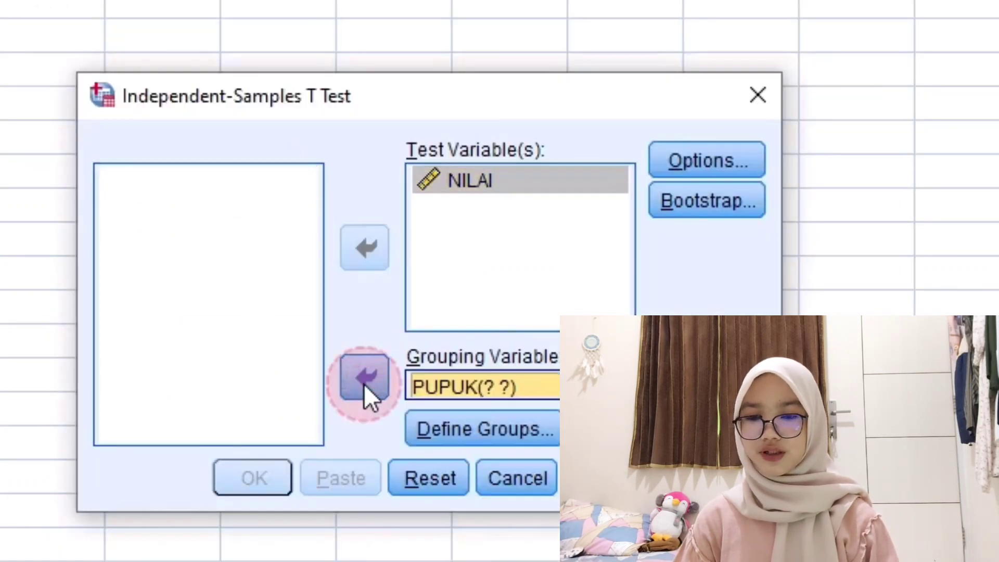
- Define the PUPUK groups as A for Group 1 and B for Group 2, and run the T test
left_click(455, 430)
type("A")
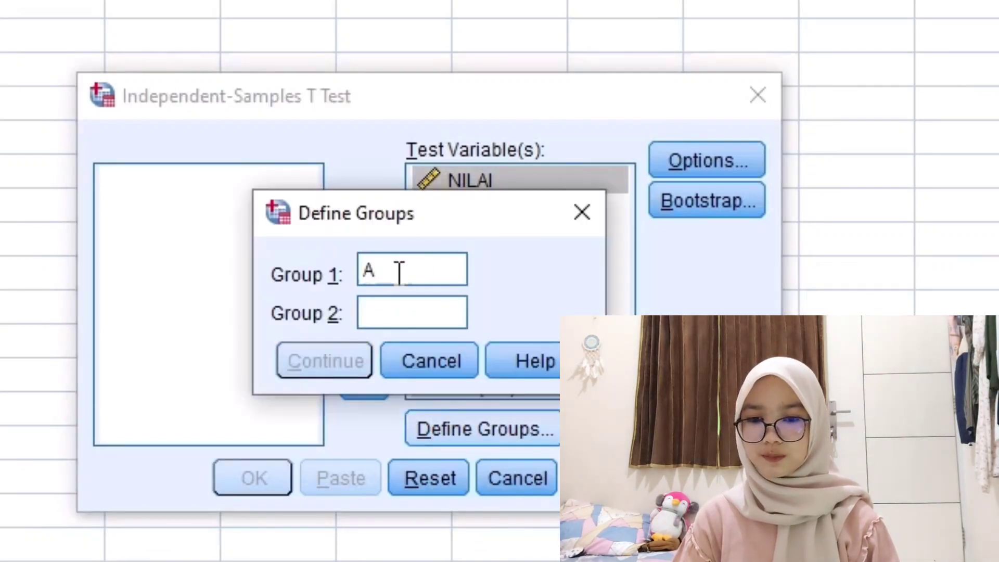
left_click(398, 314)
type("B")
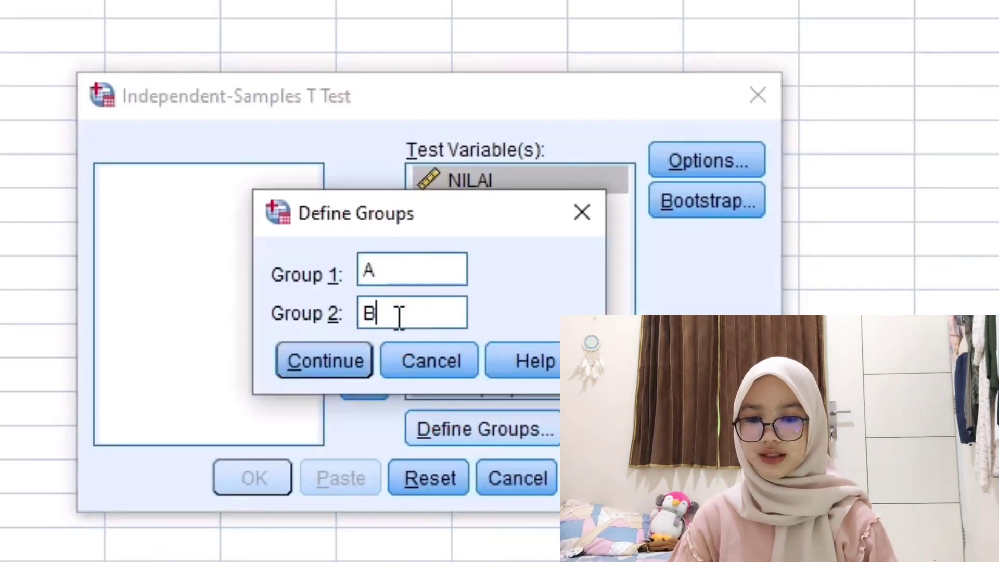
left_click(356, 359)
left_click(250, 487)
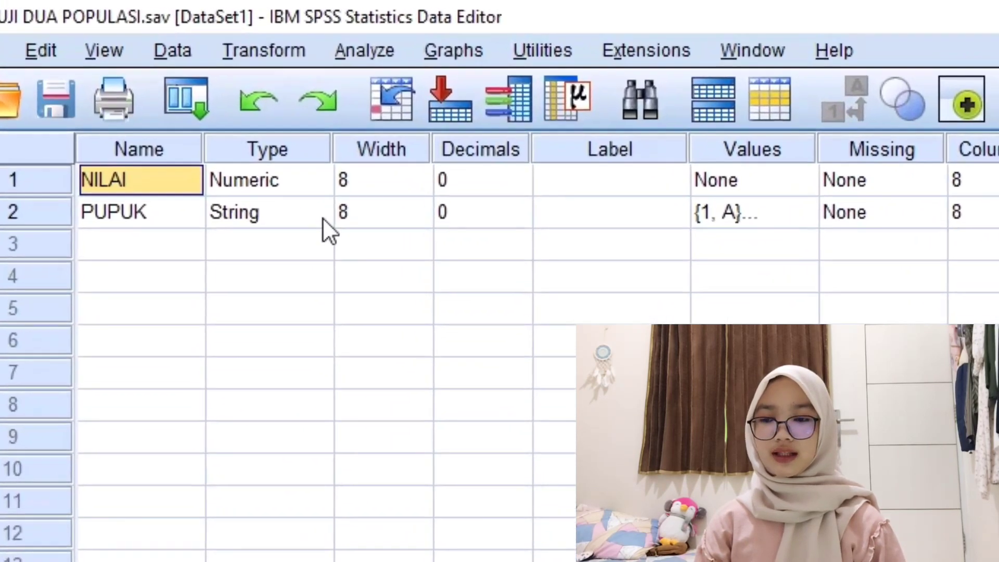
- Change the variable type of PUPUK to Numeric
left_click(196, 117)
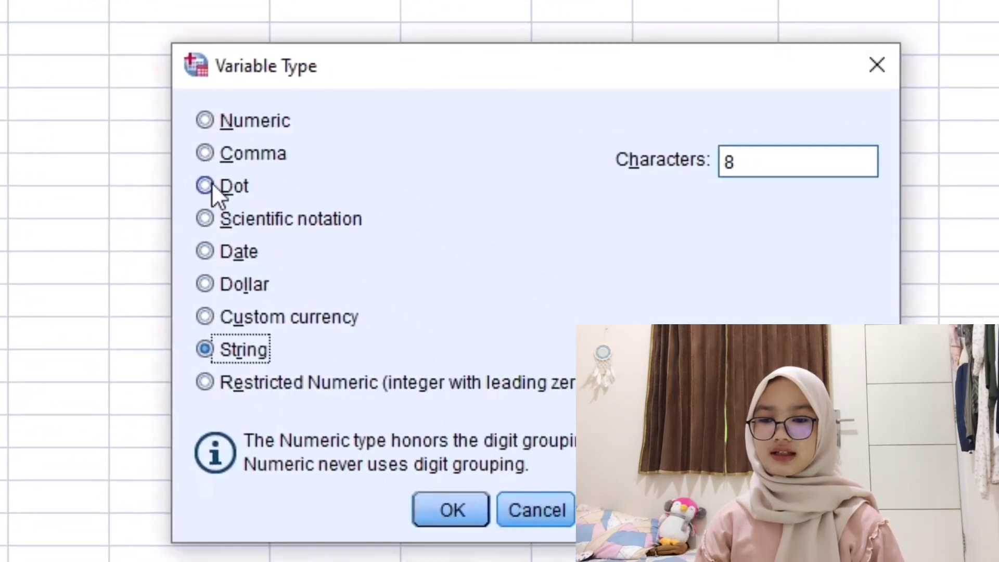
left_click(652, 376)
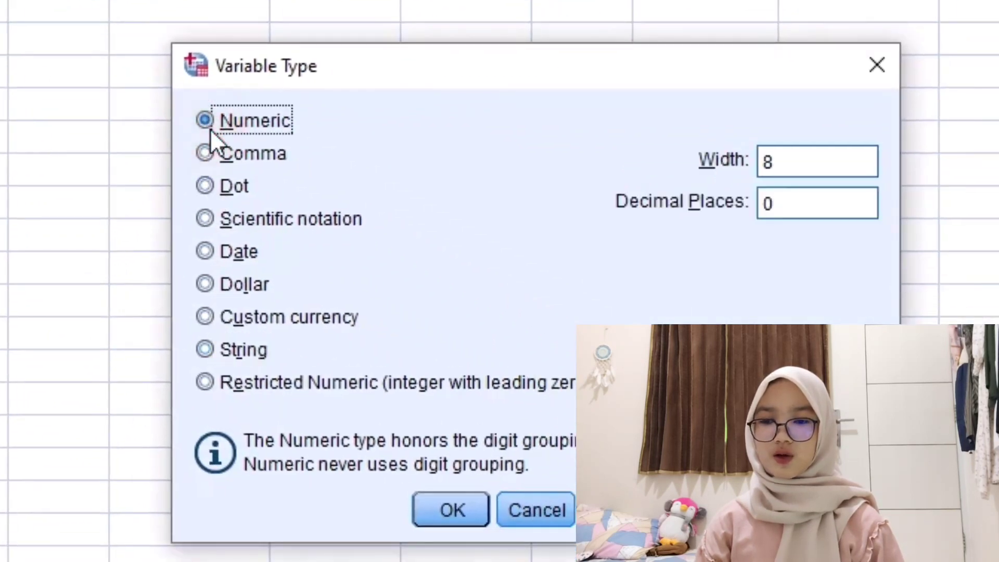
left_click(446, 498)
left_click(481, 360)
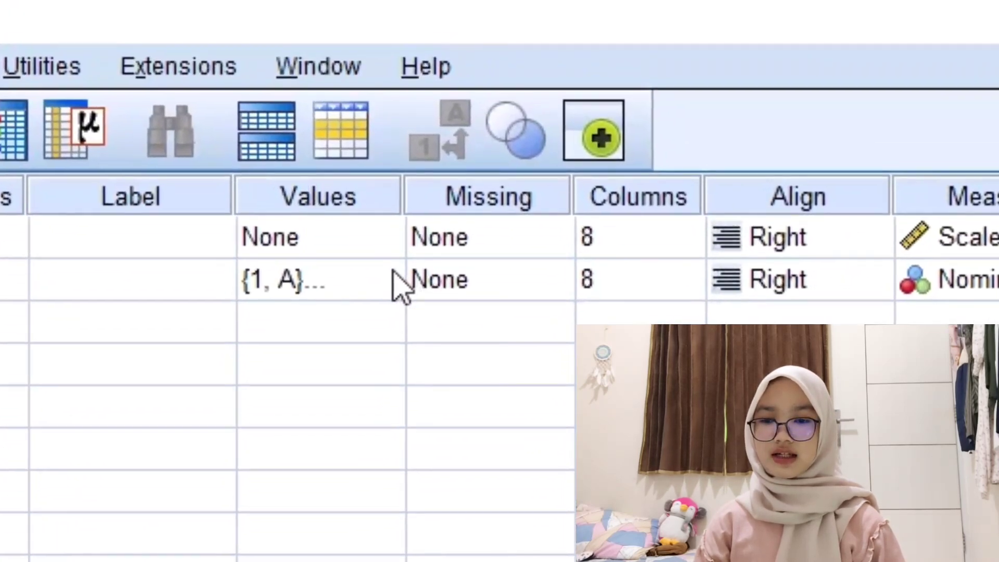
- Add the value label C for value 3 to the PUPUK variable
left_click(398, 283)
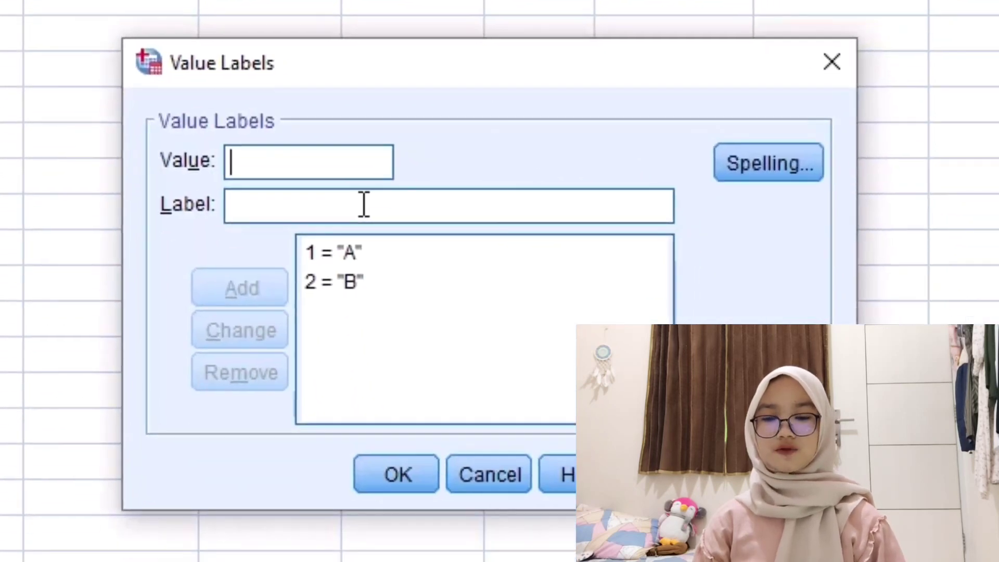
type("3")
left_click(384, 323)
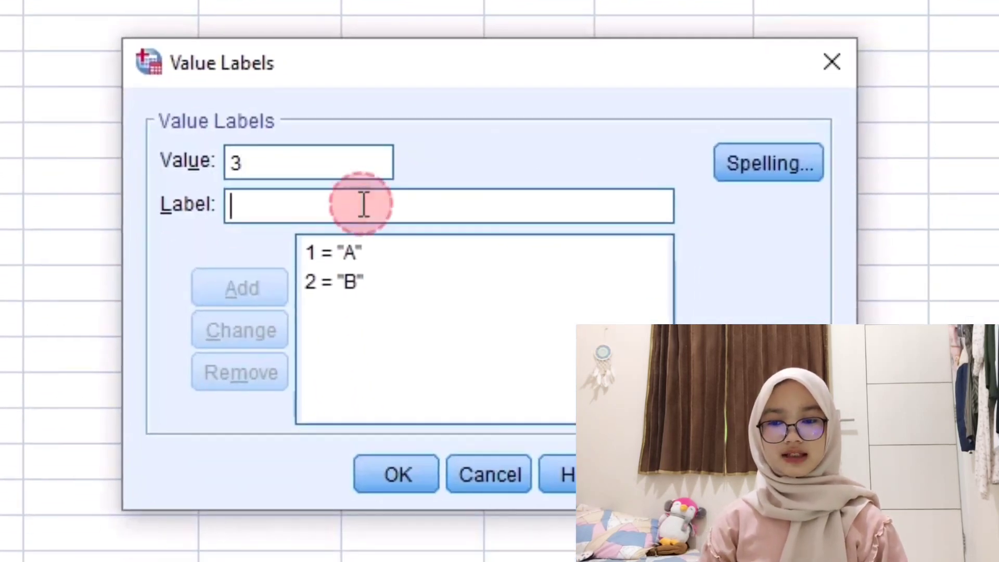
type("C")
left_click(277, 283)
left_click(376, 473)
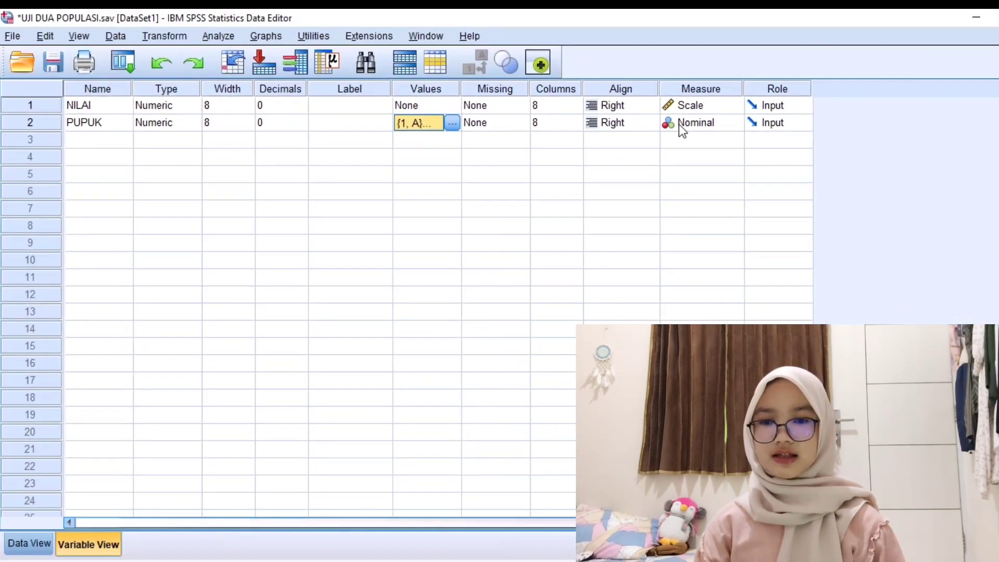
- Set the measure of PUPUK to Scale and fill its data column with group codes, 1 for rows 1–18 and 2 from row 19
left_click(678, 124)
left_click(583, 176)
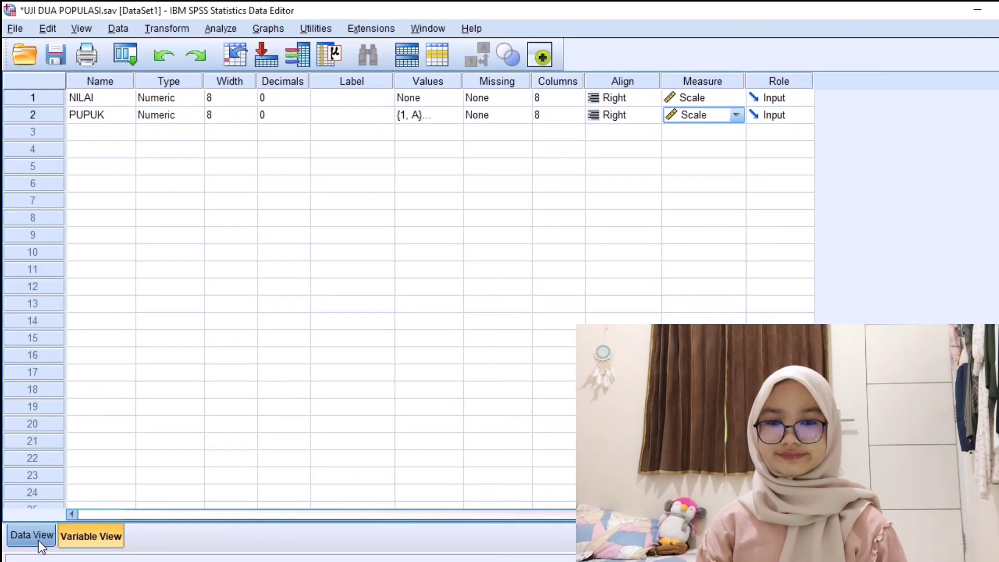
left_click(30, 538)
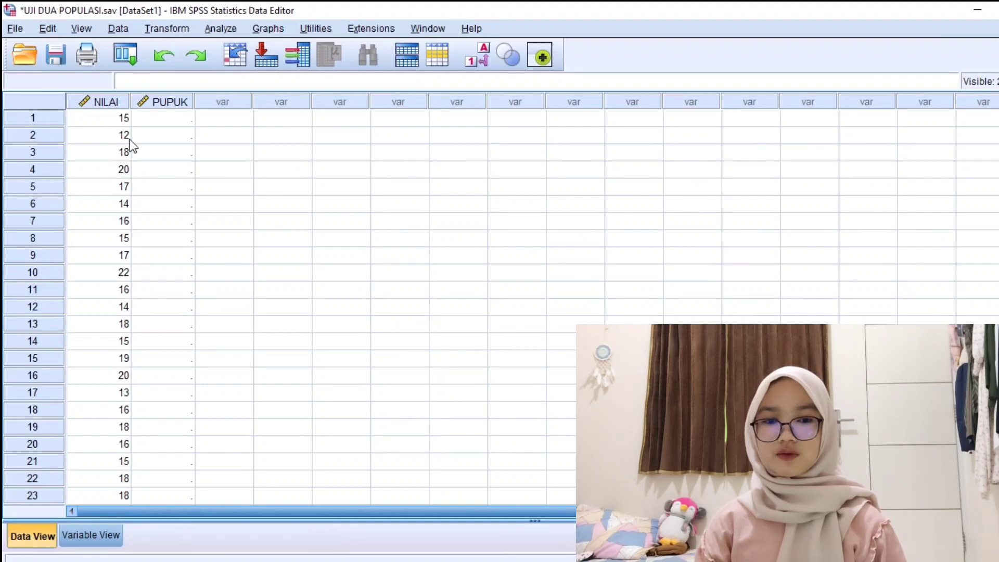
left_click(156, 119)
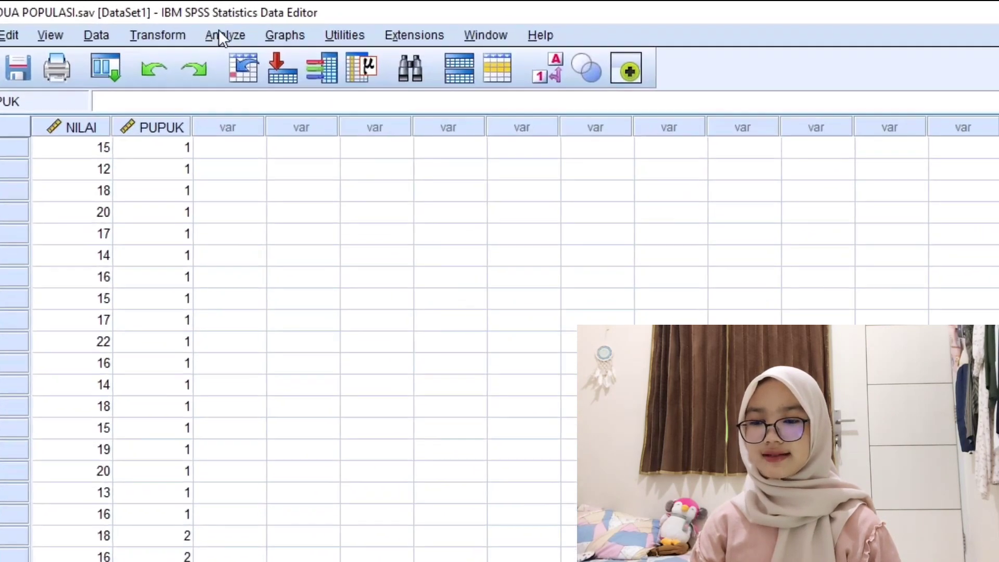
- Run a One-Way ANOVA with NILAI in the dependent list and PUPUK as the factor
left_click(217, 28)
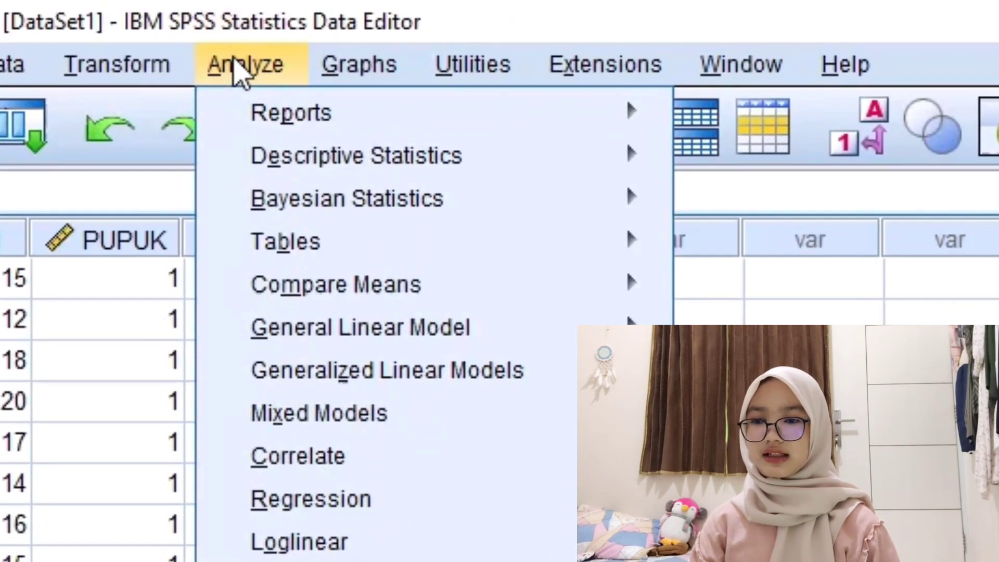
mouse_move(487, 229)
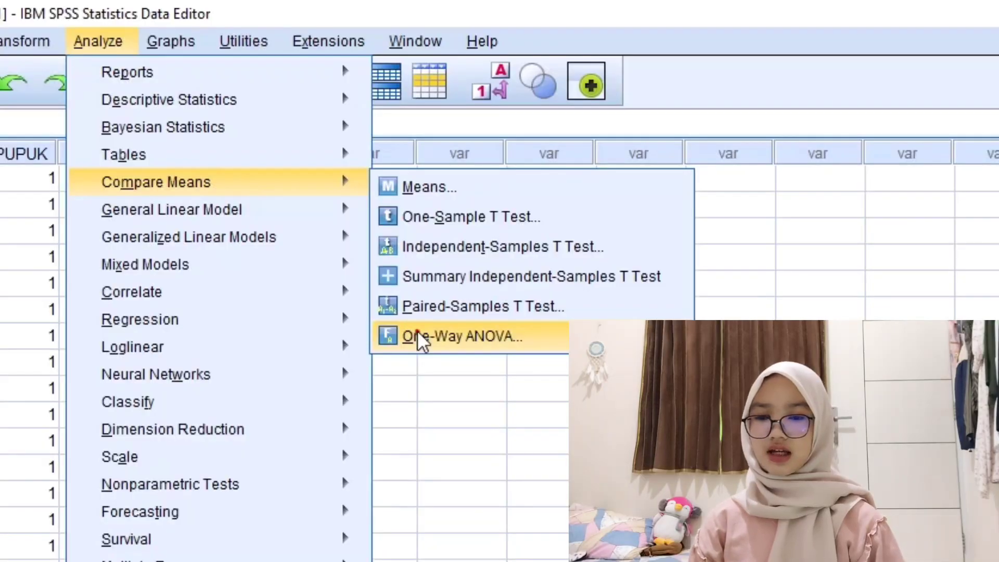
left_click(420, 338)
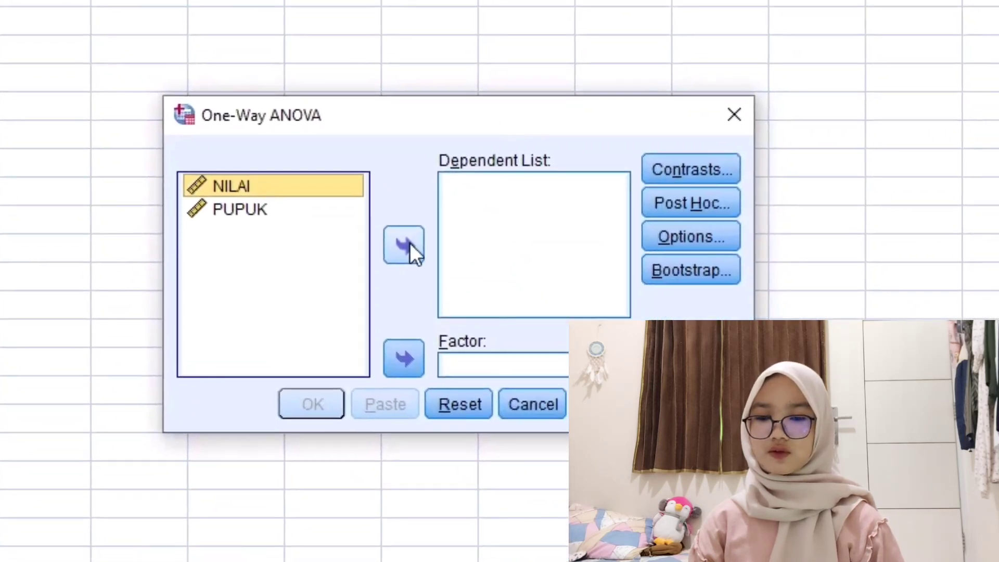
left_click(476, 343)
left_click(310, 178)
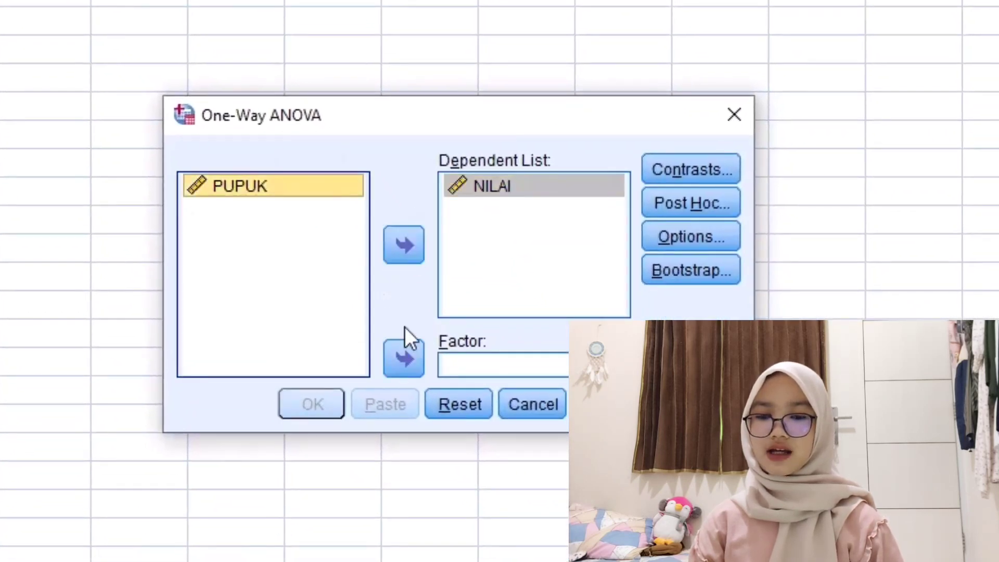
left_click(405, 357)
left_click(325, 406)
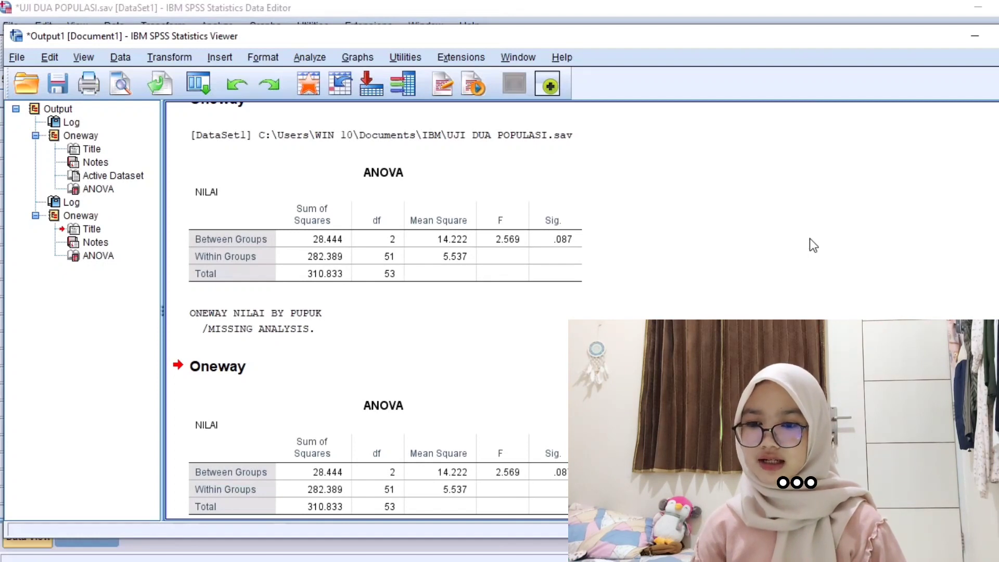
- Switch to the empty Untitled1 dataset and define two variables named RESIKO and KEUNTUNGAN
left_click(806, 366)
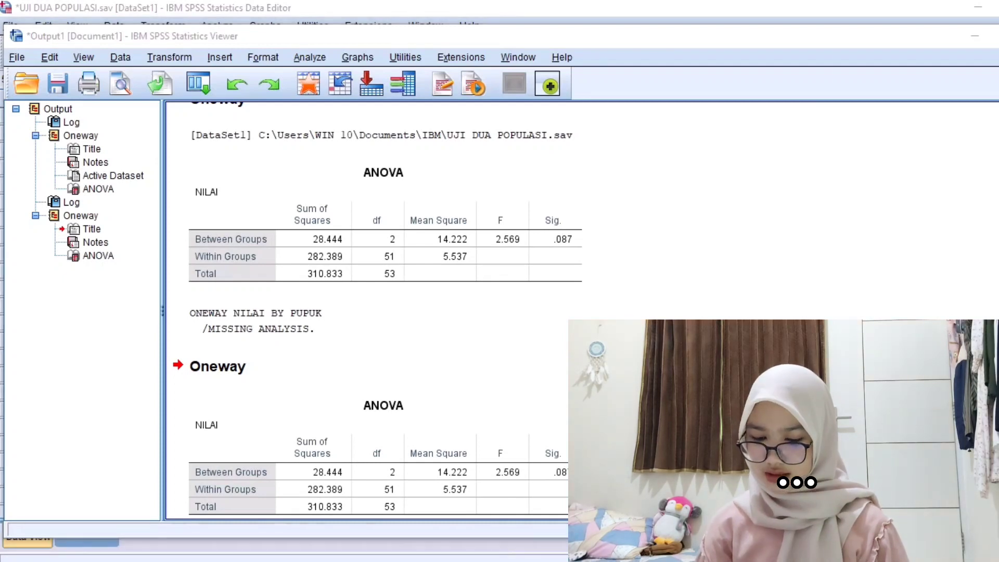
mouse_move(463, 561)
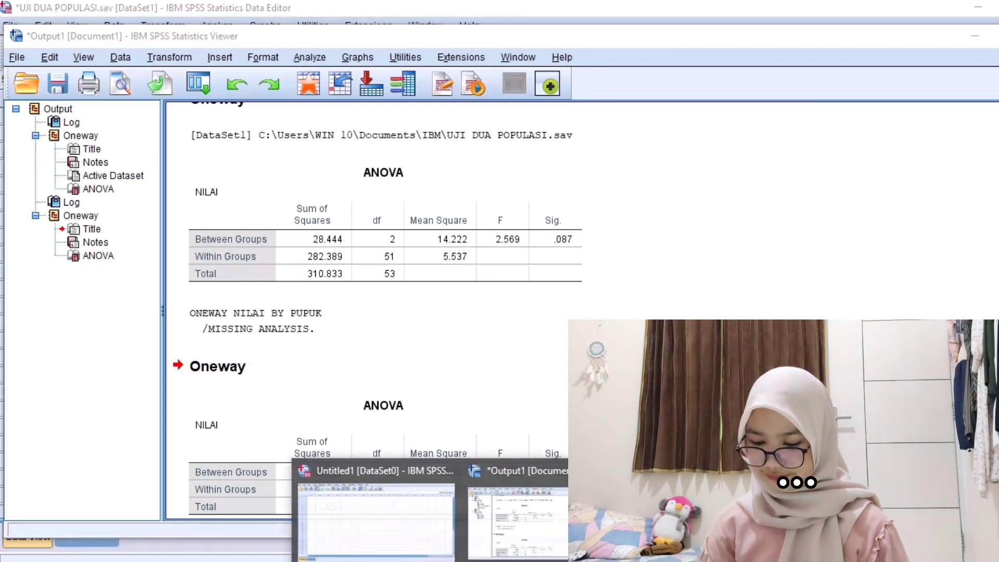
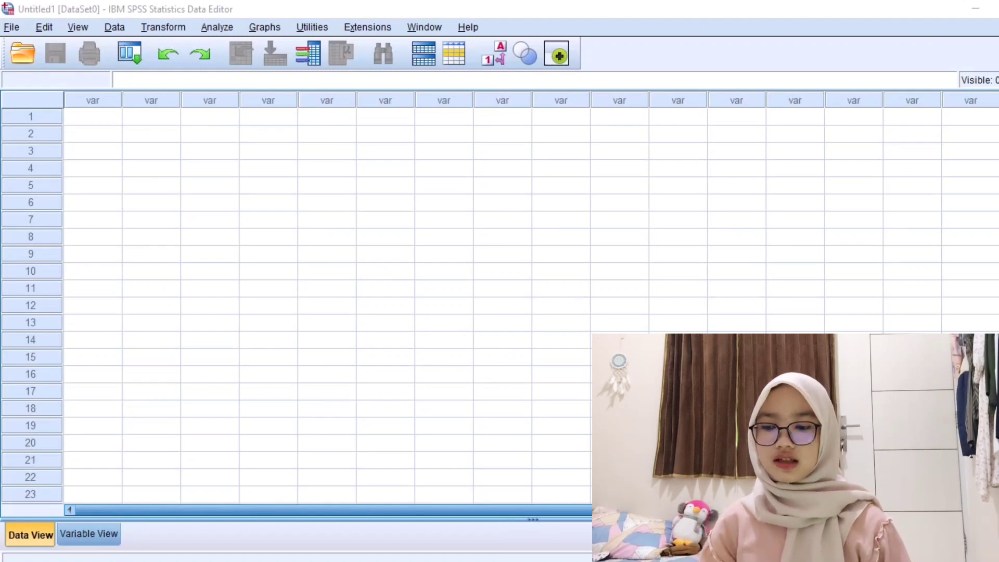
left_click(88, 534)
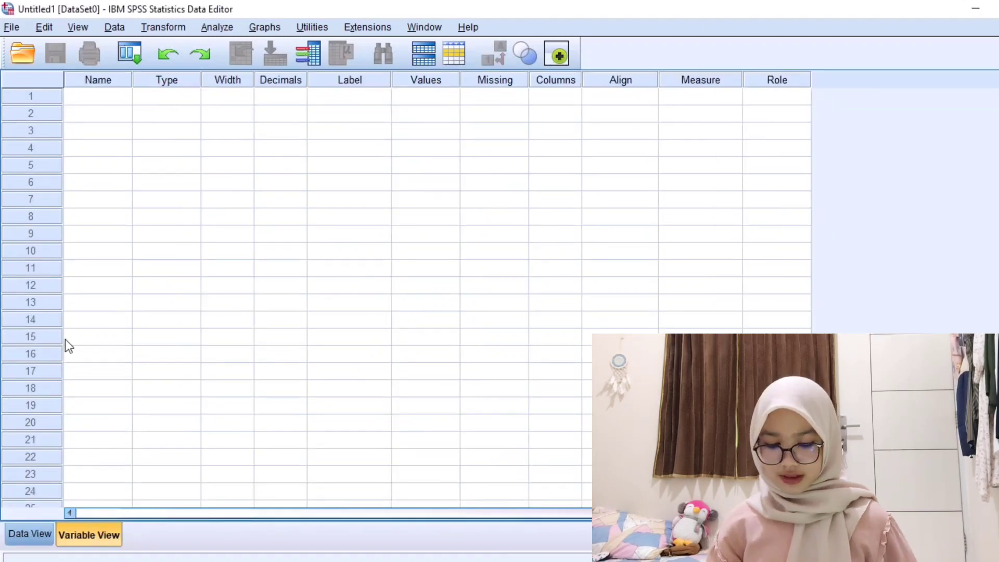
left_click(81, 97)
left_click(82, 96)
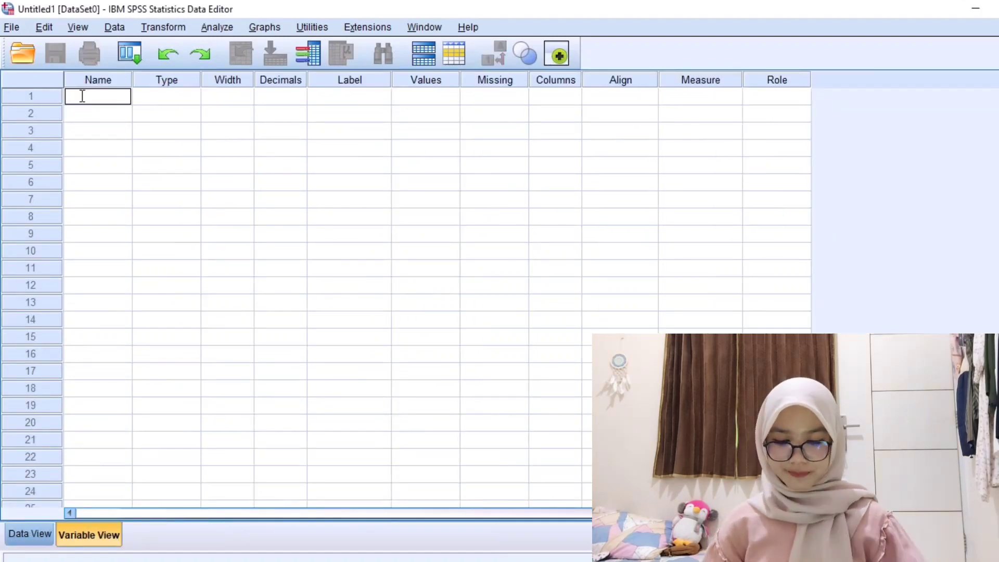
type("RE")
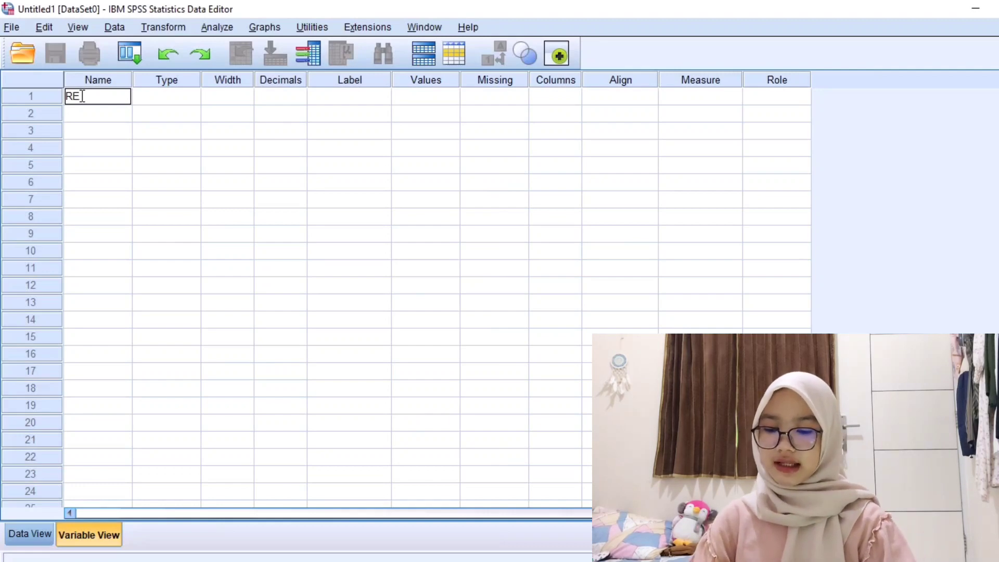
type("SIKO")
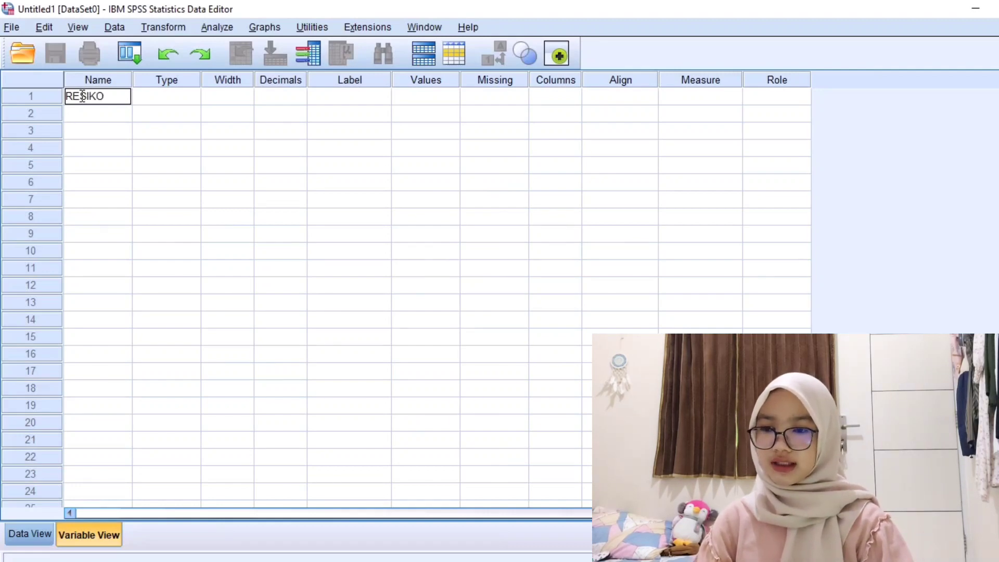
key("Return")
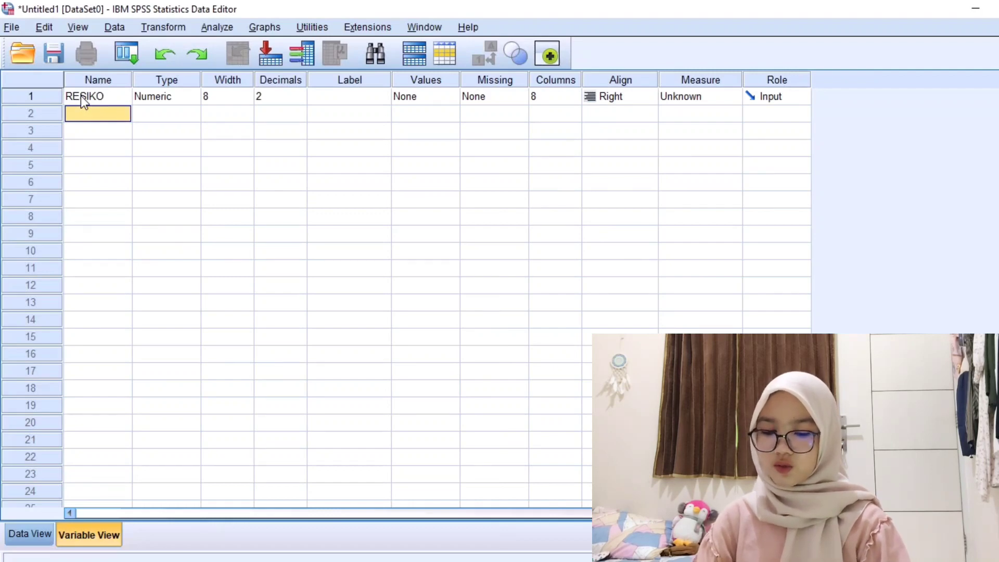
type("KE")
type("UNTUNGAN")
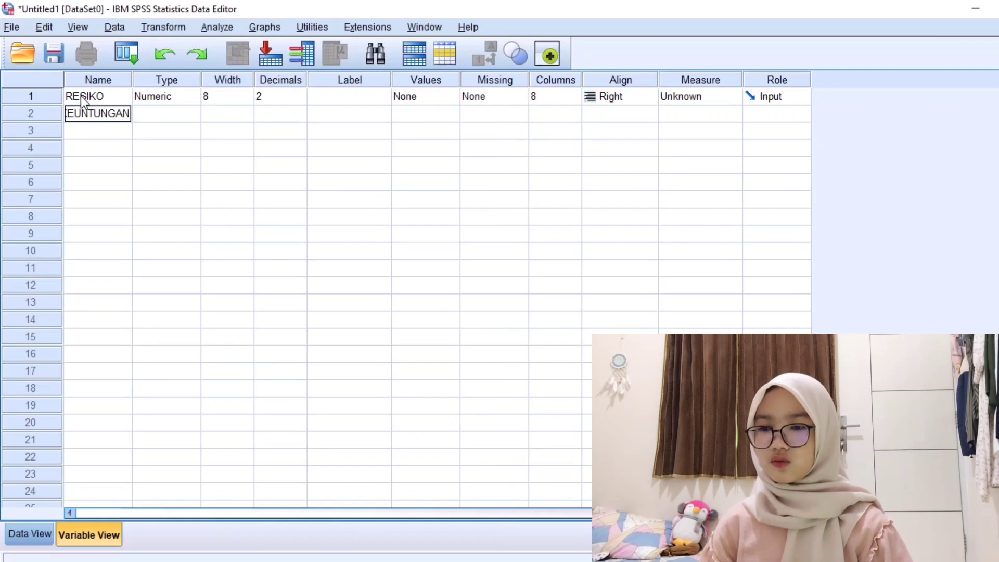
key("Return")
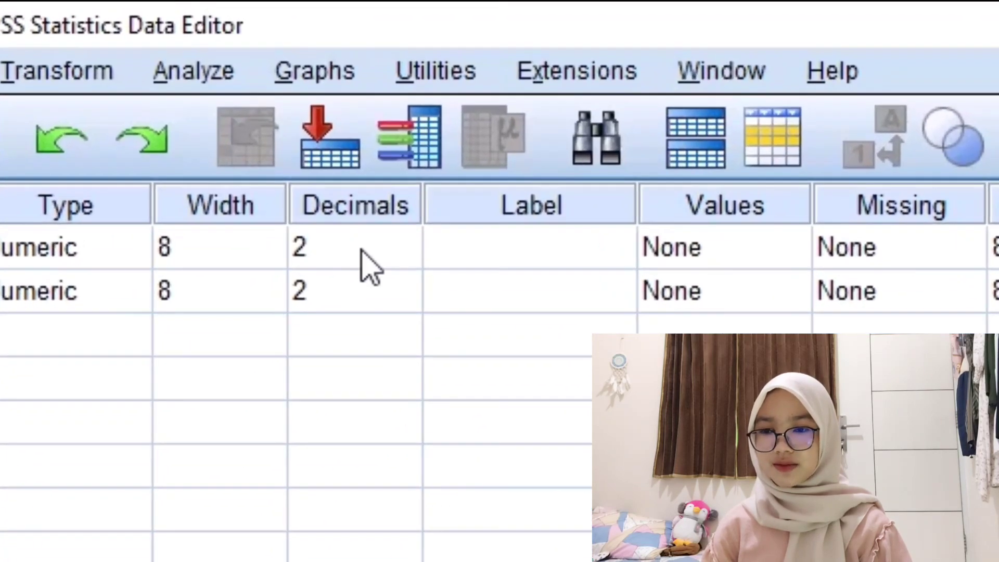
- Set the measure of RESIKO and KEUNTUNGAN to Scale and fill in their data, starting with .52 and 4.43 in row 1
left_click(285, 96)
left_click(391, 290)
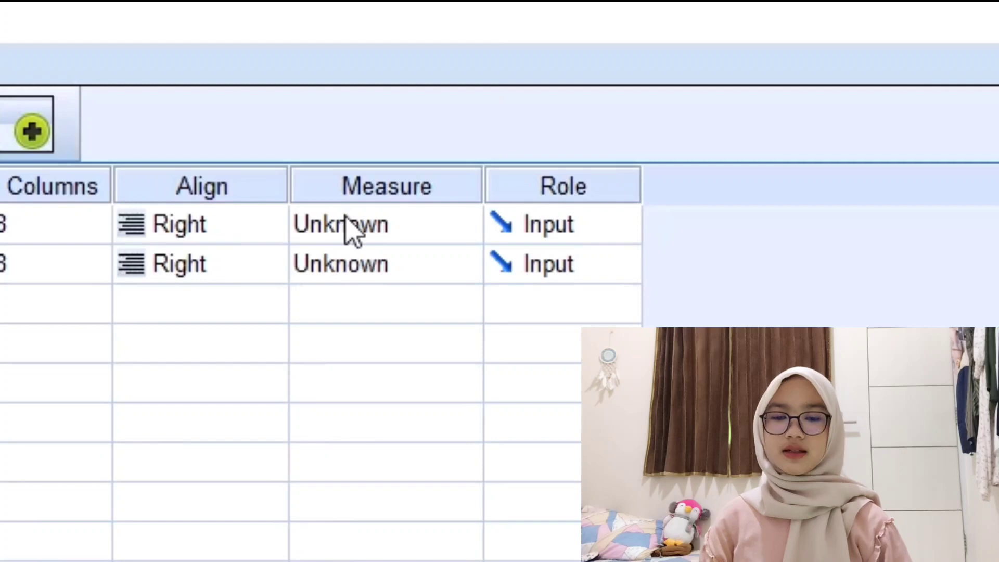
left_click(348, 229)
left_click(357, 261)
left_click(388, 268)
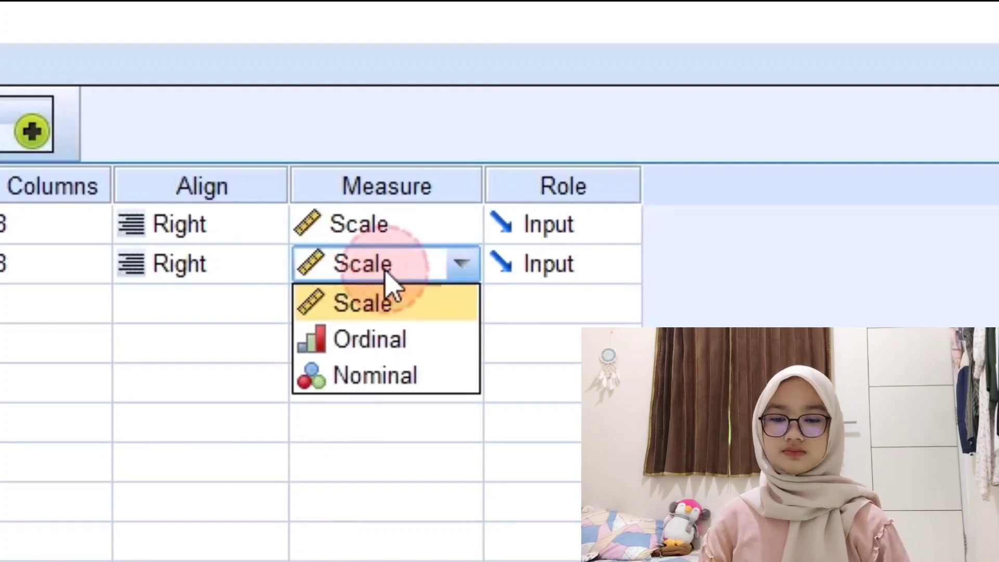
left_click(387, 304)
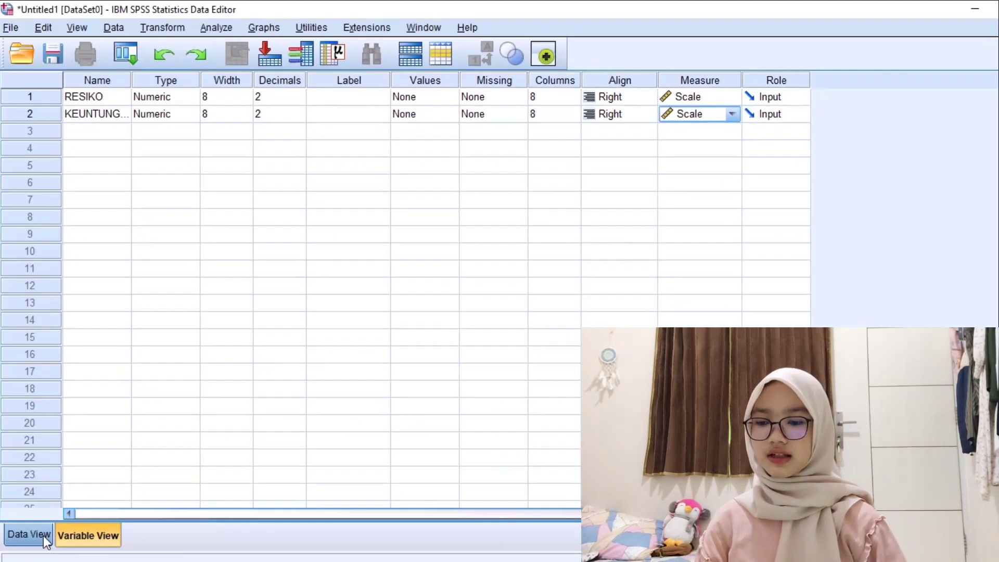
left_click(43, 535)
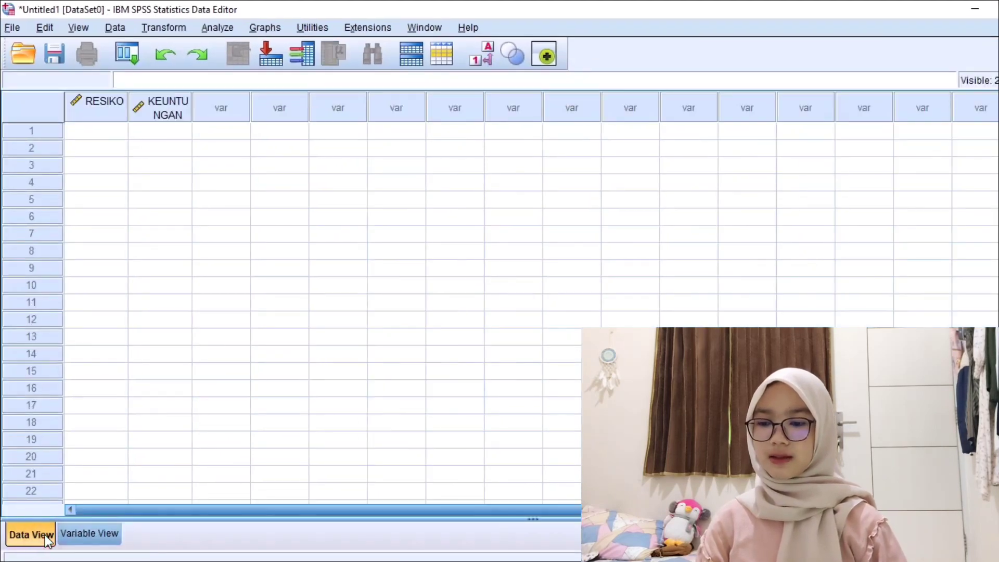
left_click(119, 130)
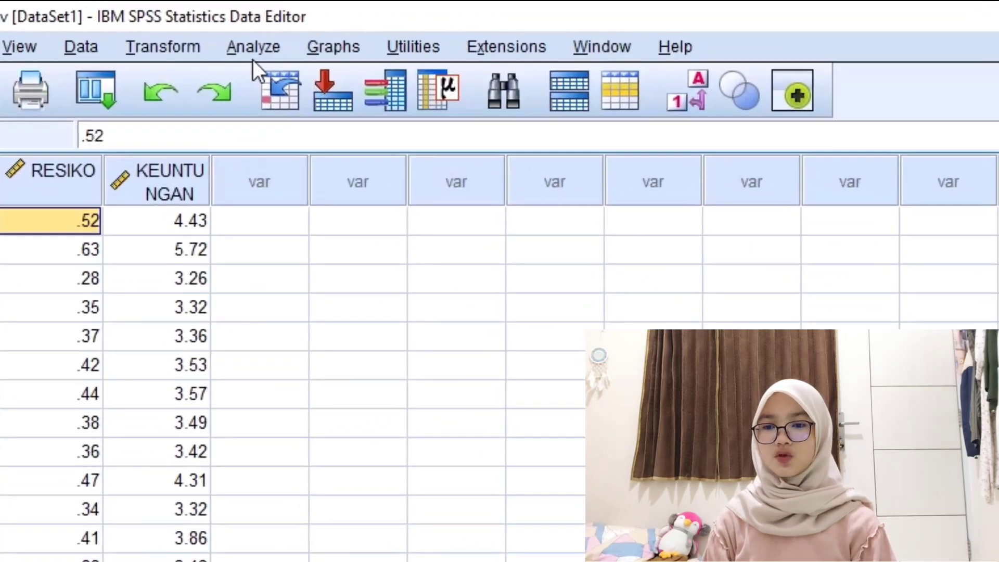
- Run a Linear Regression with KEUNTUNGAN as the dependent variable and RESIKO as the independent variable
left_click(217, 28)
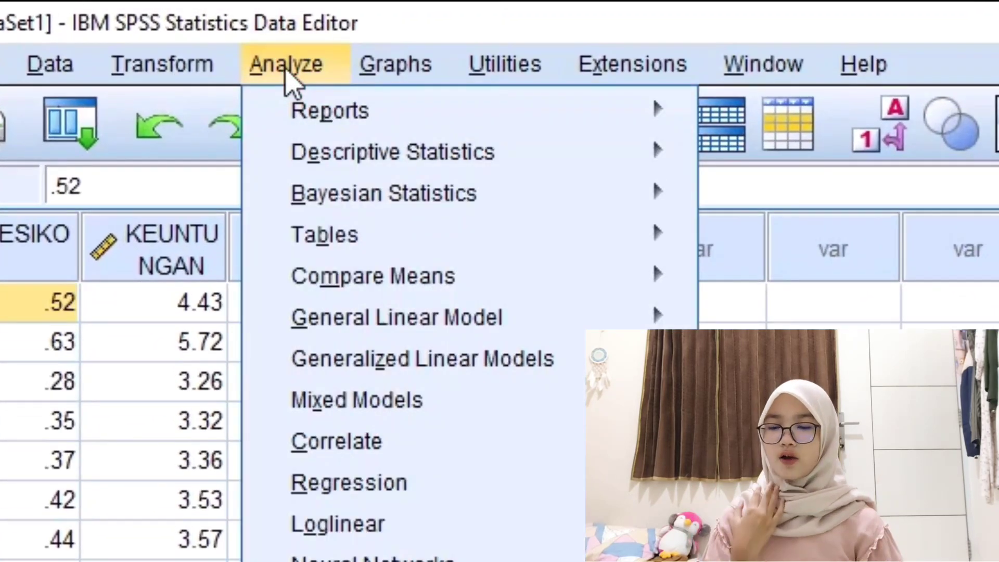
left_click(286, 70)
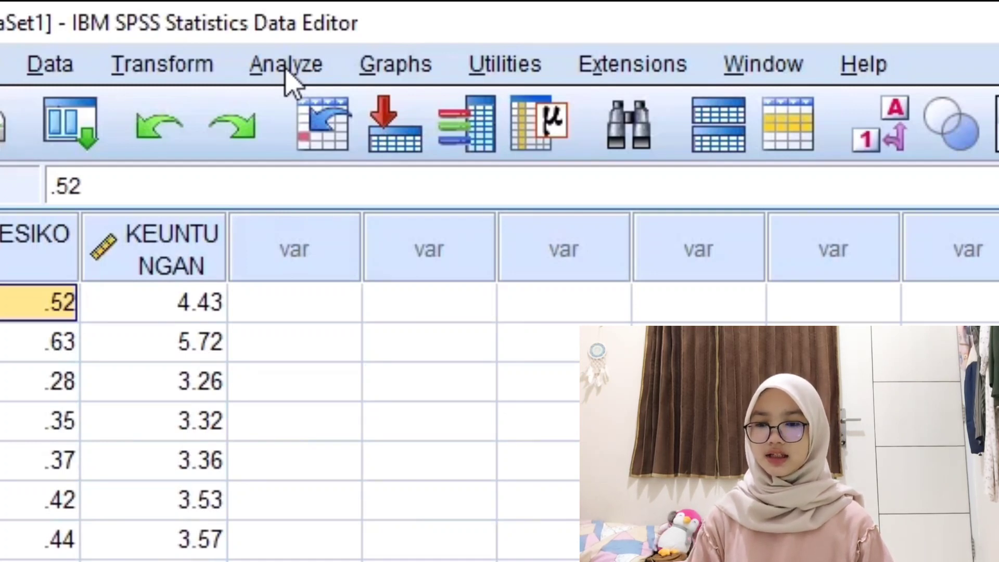
left_click(286, 65)
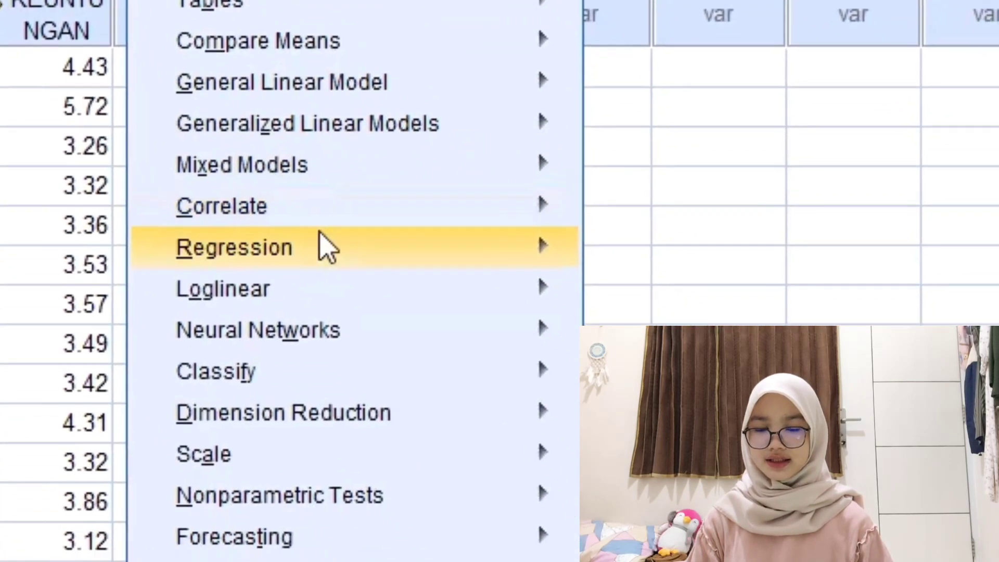
mouse_move(443, 481)
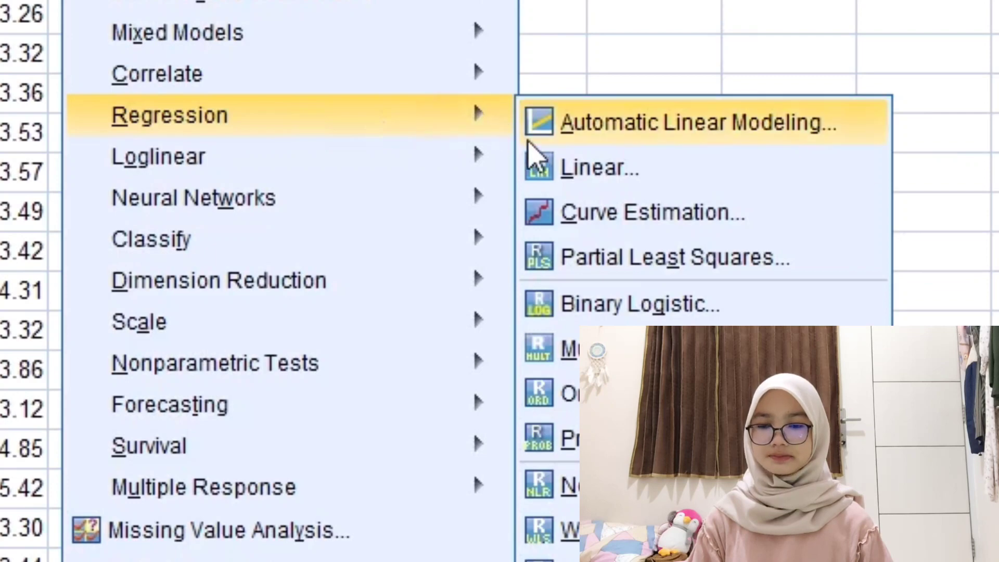
left_click(551, 181)
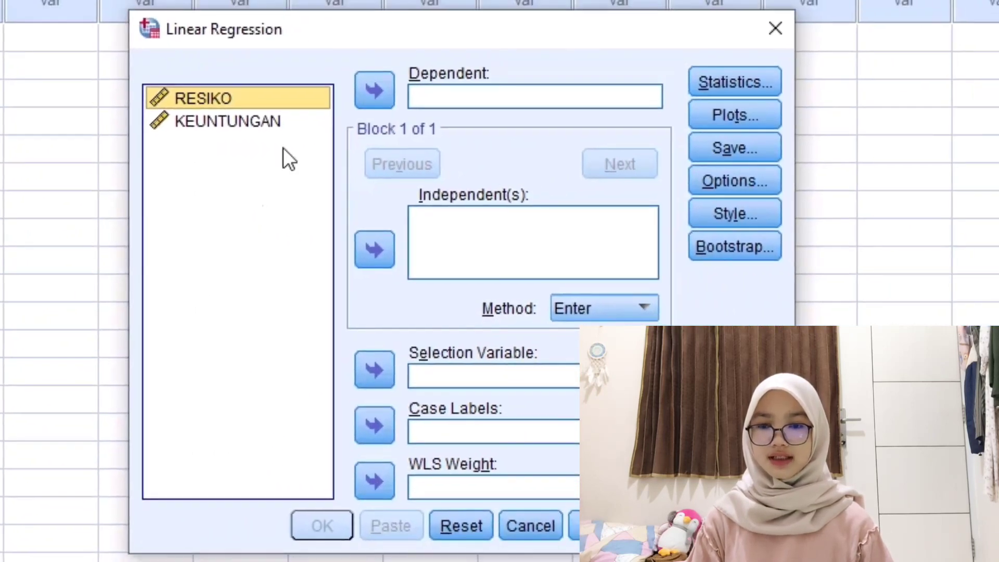
left_click(292, 129)
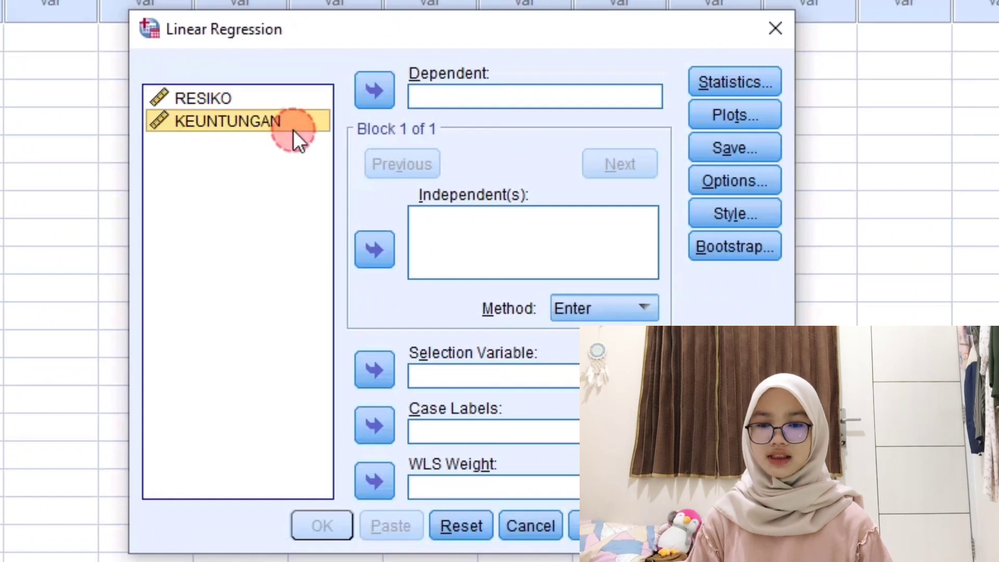
left_click(374, 91)
left_click(326, 98)
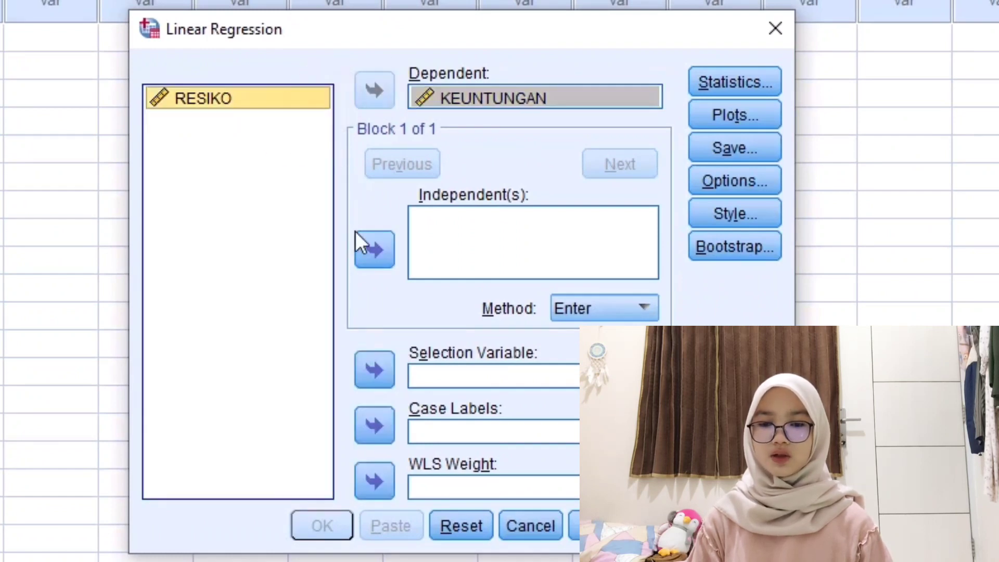
left_click(373, 258)
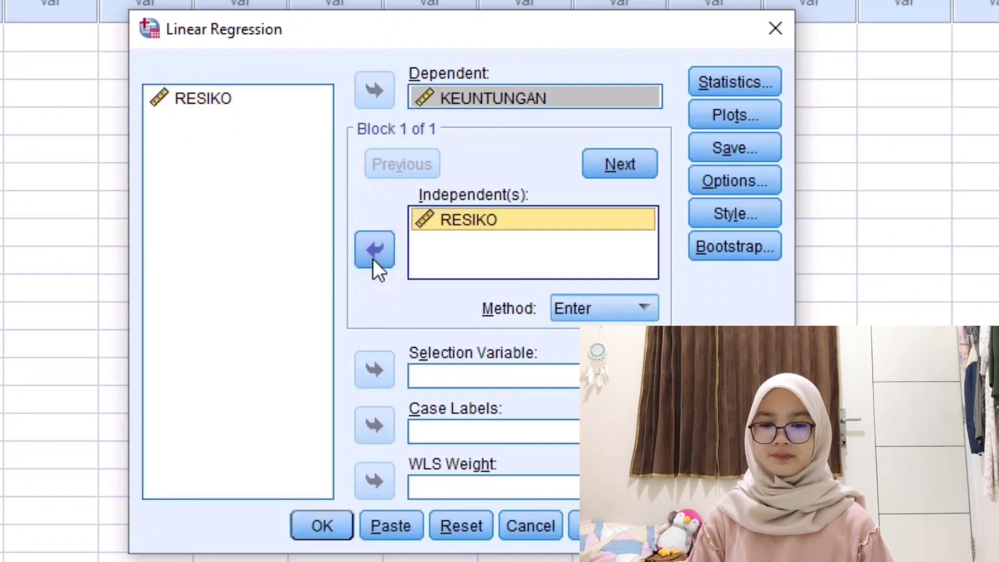
left_click(317, 523)
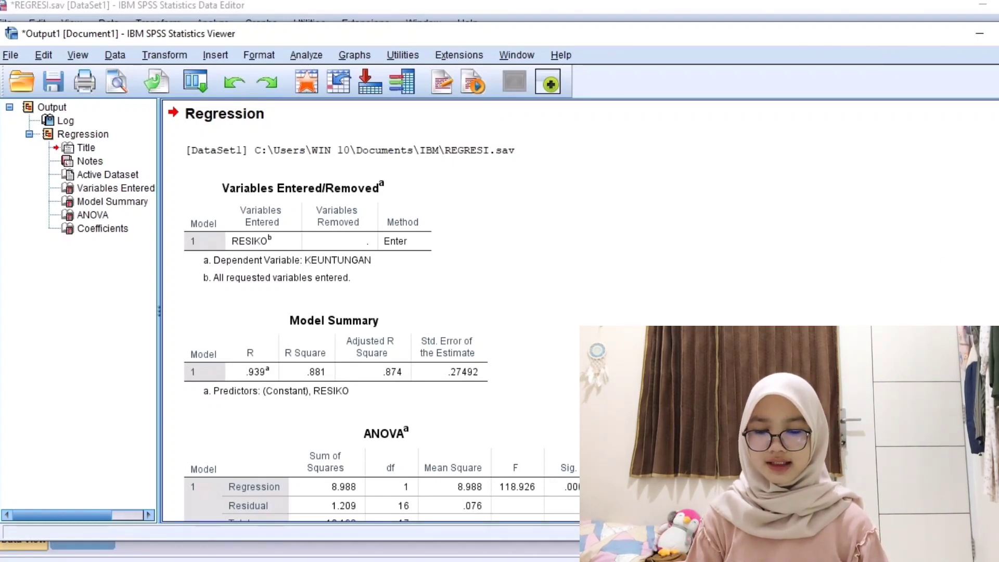
- Review the Model Summary, ANOVA and Coefficients tables in the regression output
scroll(374, 312, "down", 6)
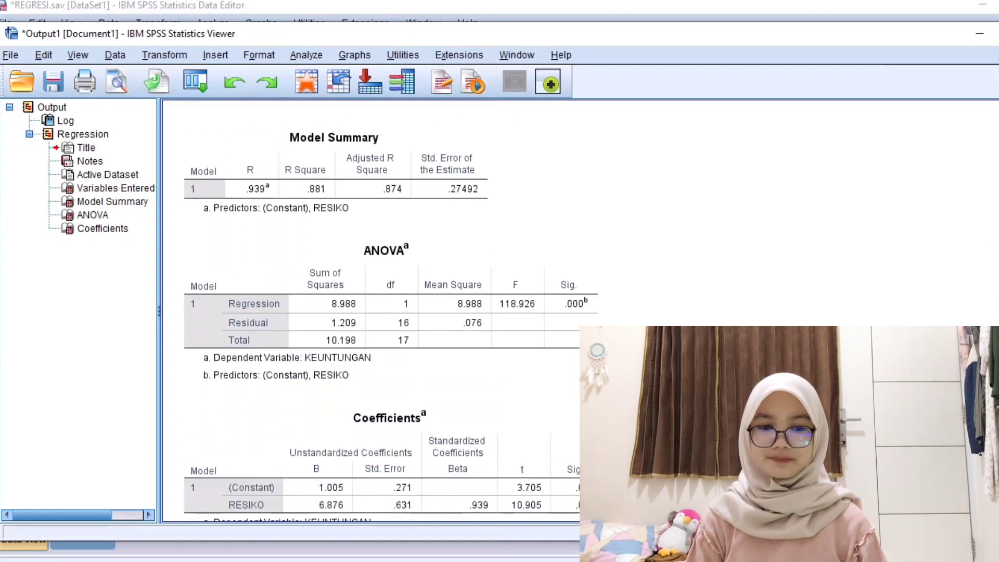
scroll(373, 313, "down", 2)
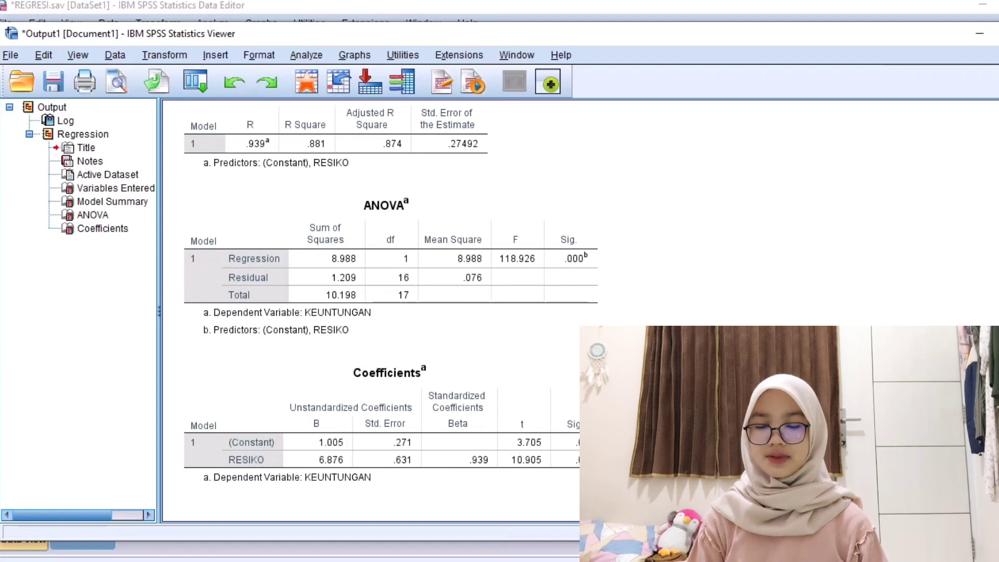
left_click(499, 403)
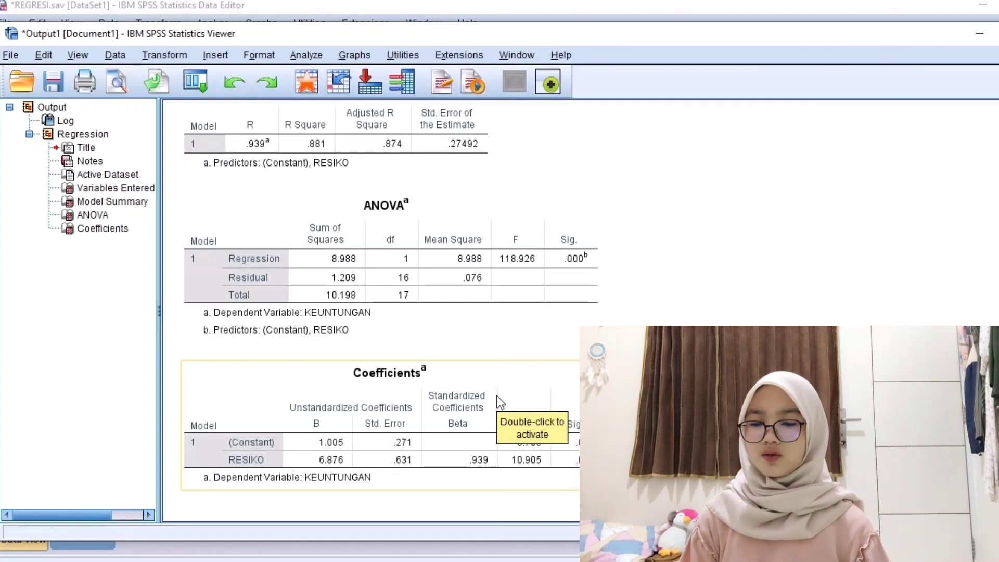
- From the REGRESI dataset, run a two-tailed Pearson bivariate correlation of RESIKO and KEUNTUNGAN with significant correlations flagged
left_click(59, 8)
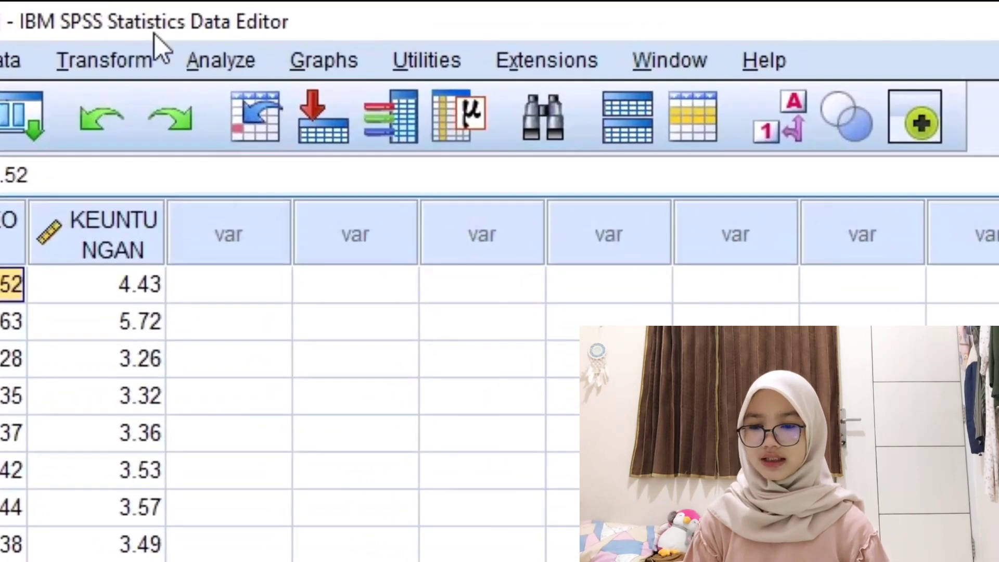
left_click(197, 66)
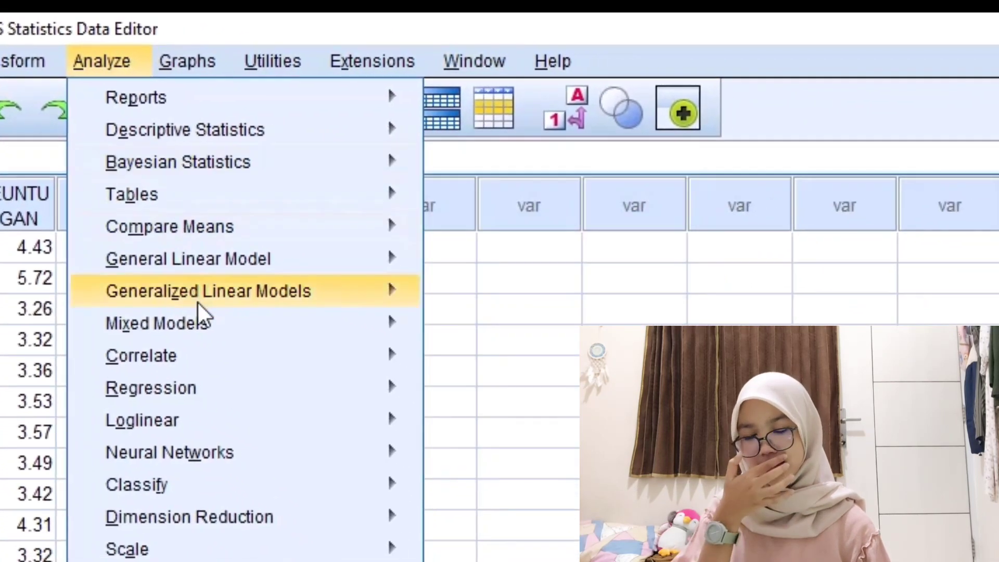
mouse_move(209, 345)
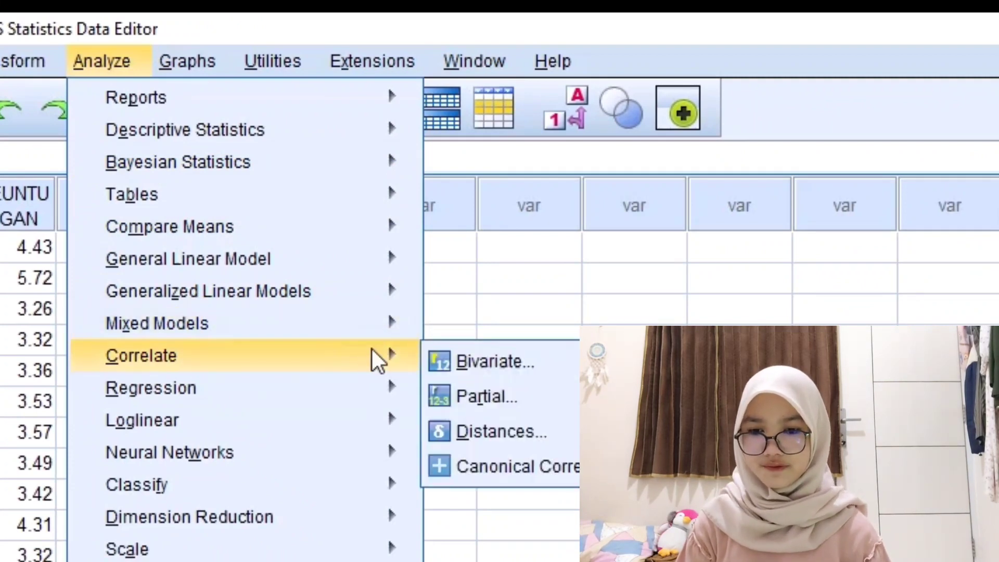
left_click(441, 359)
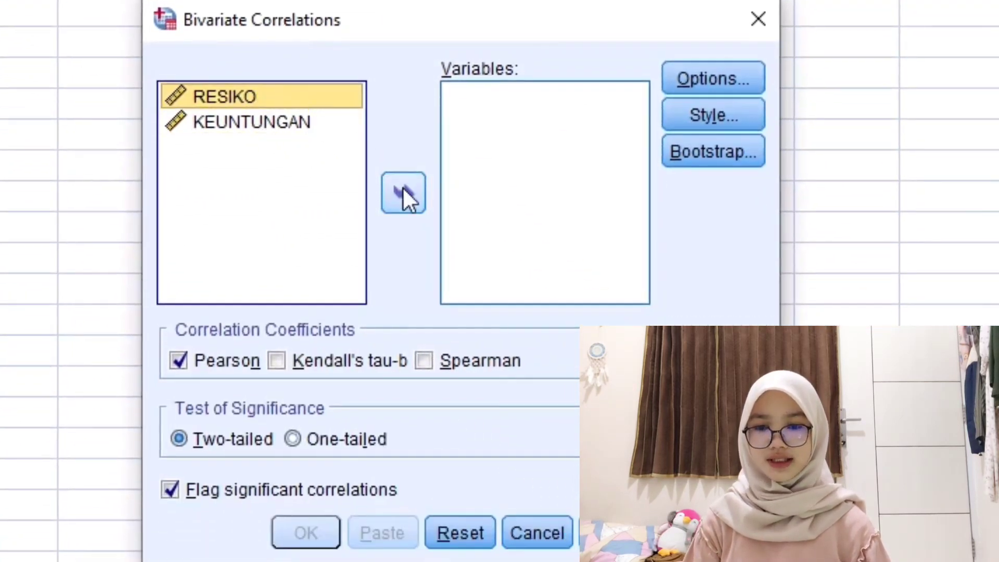
left_click(418, 206)
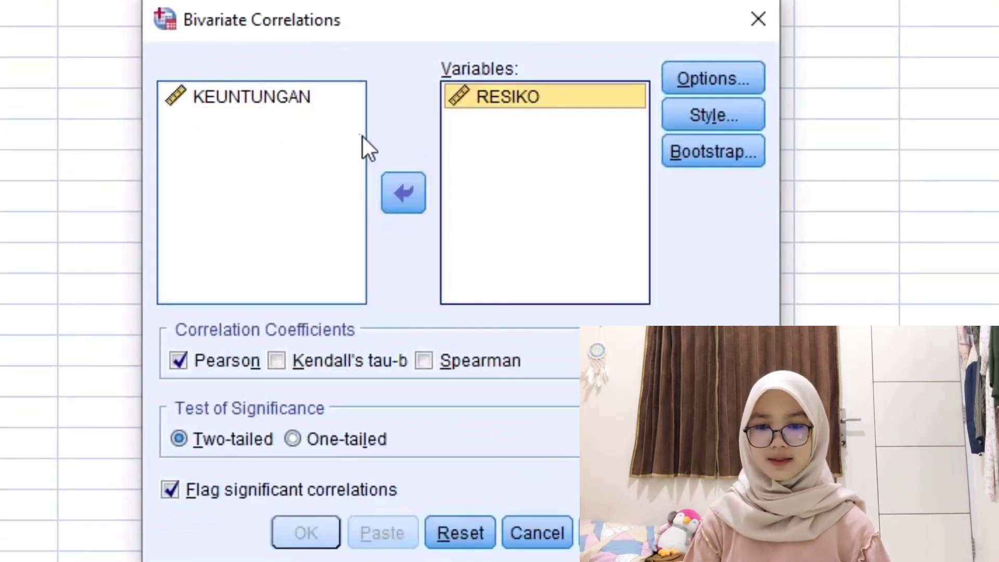
left_click(346, 101)
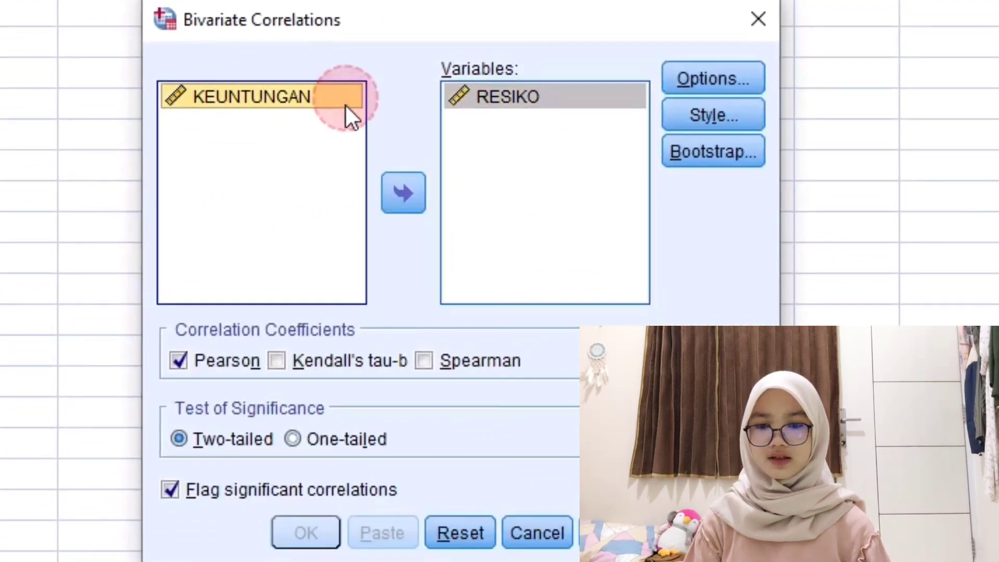
left_click(404, 201)
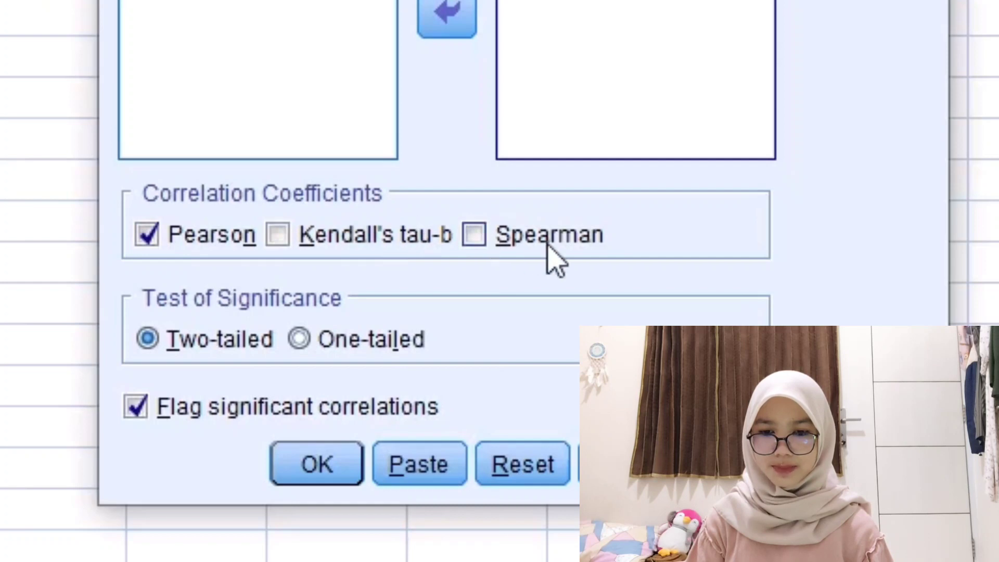
left_click(231, 244)
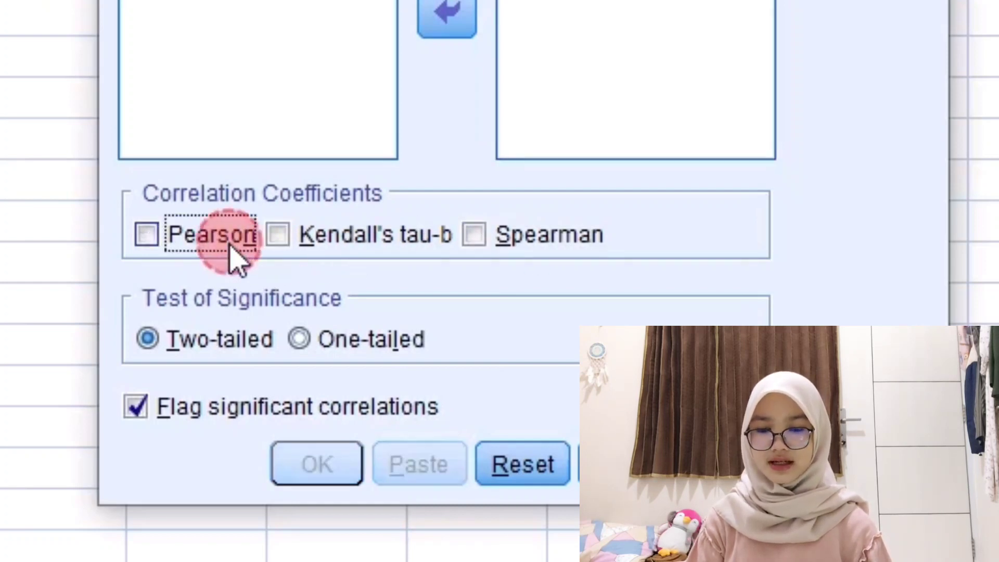
left_click(147, 233)
left_click(328, 468)
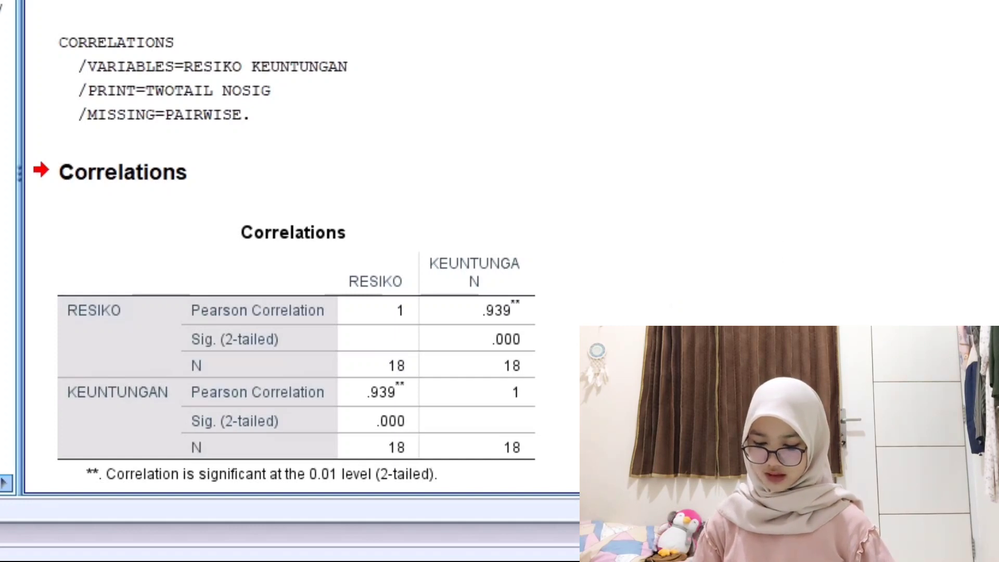
- Examine the Correlations table, and select the regression's Model Summary table to compare the R value
scroll(306, 258, "down", 2)
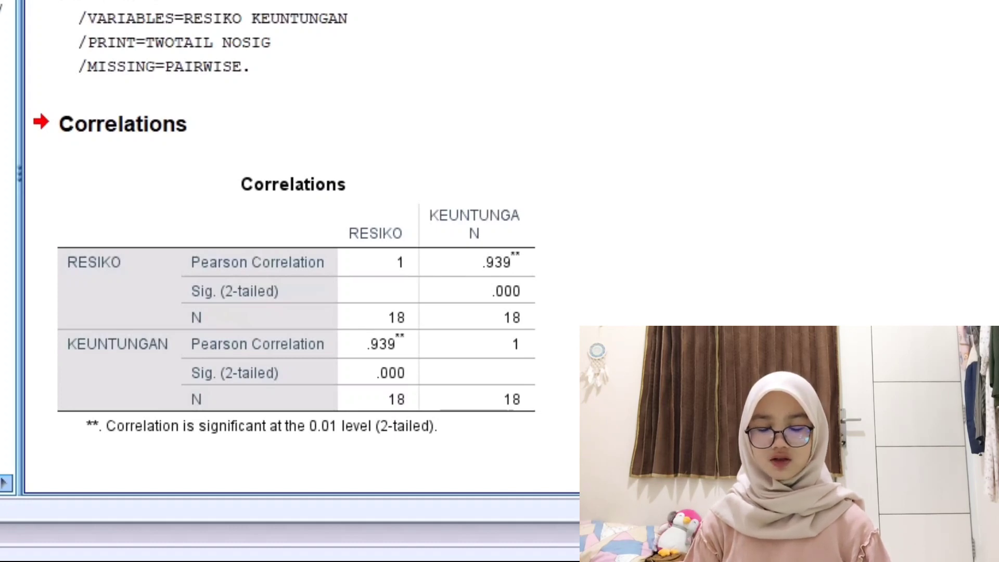
scroll(297, 245, "up", 8)
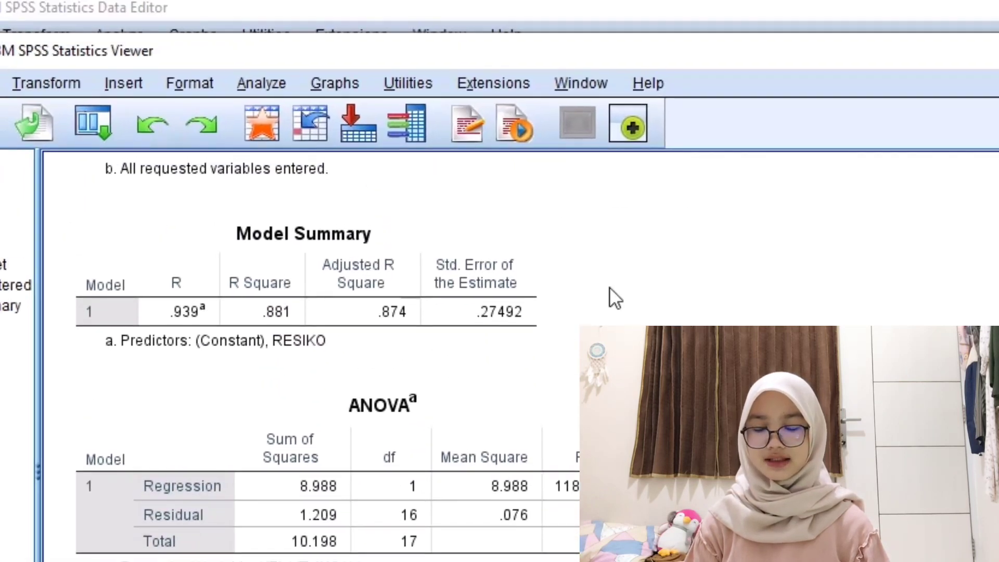
left_click(532, 313)
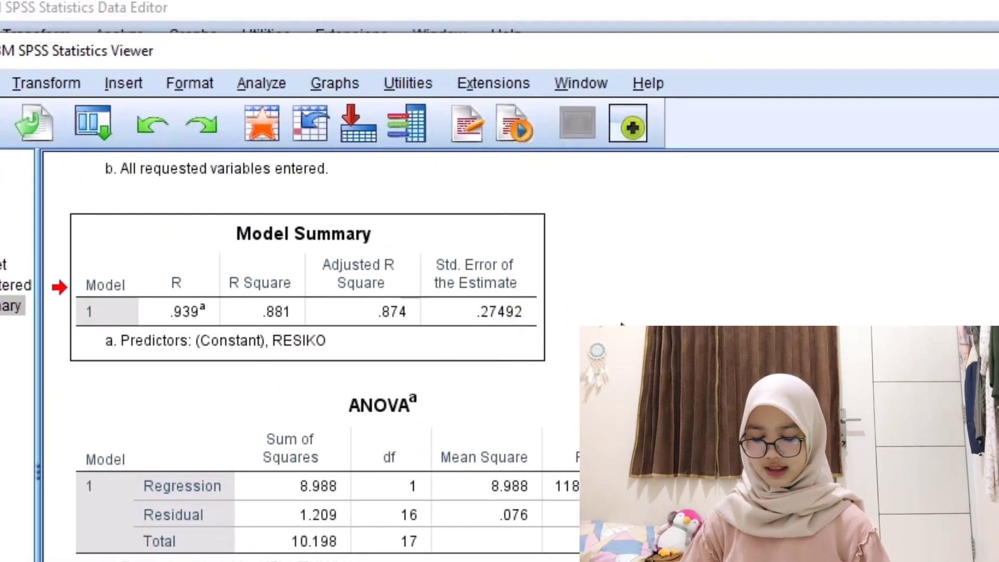